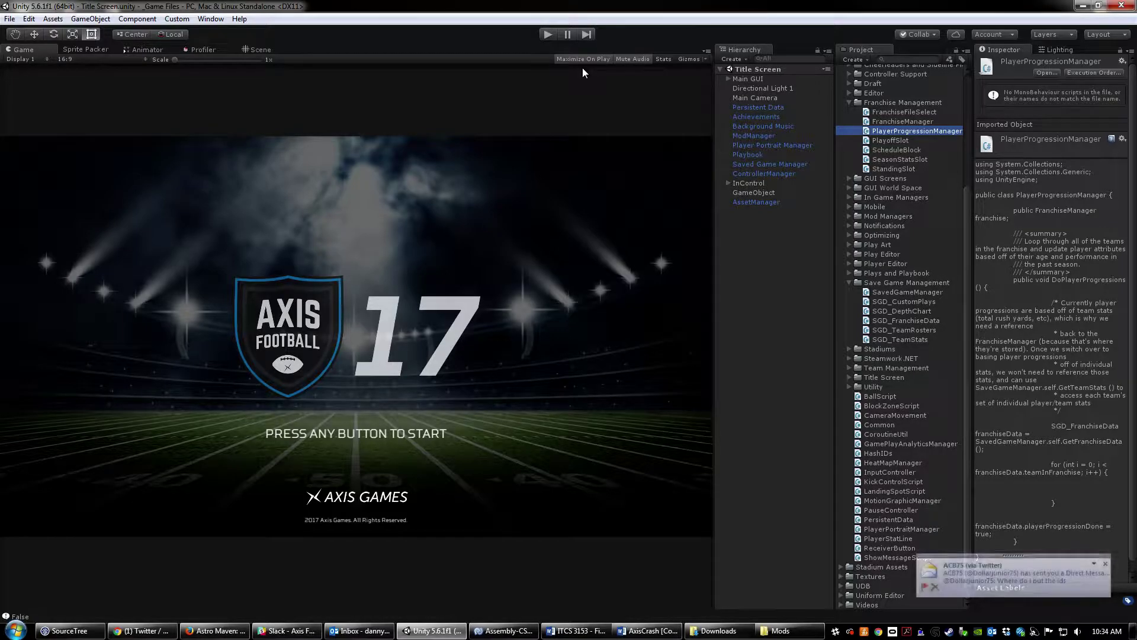
- Close the Twitter direct-message notification over the Axis Football 17 title screen
{"action": "left_click", "coordinate": [1105, 563]}
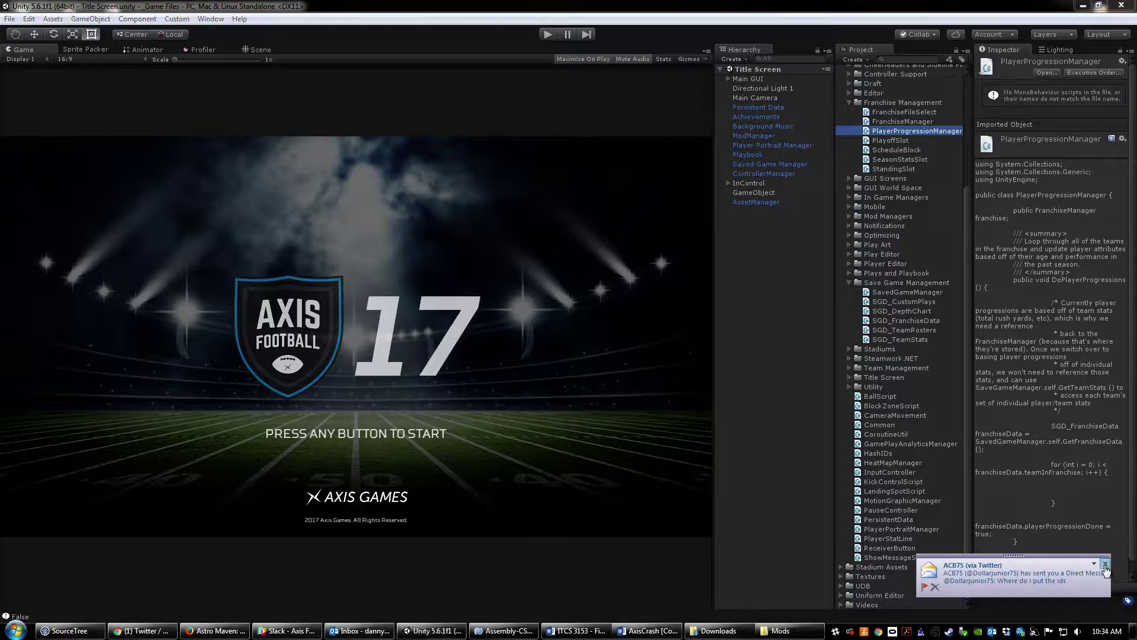
- Reposition the Mods folder window, then browse Axis Football 2017's local game files from Steam
{"action": "left_click", "coordinate": [780, 630]}
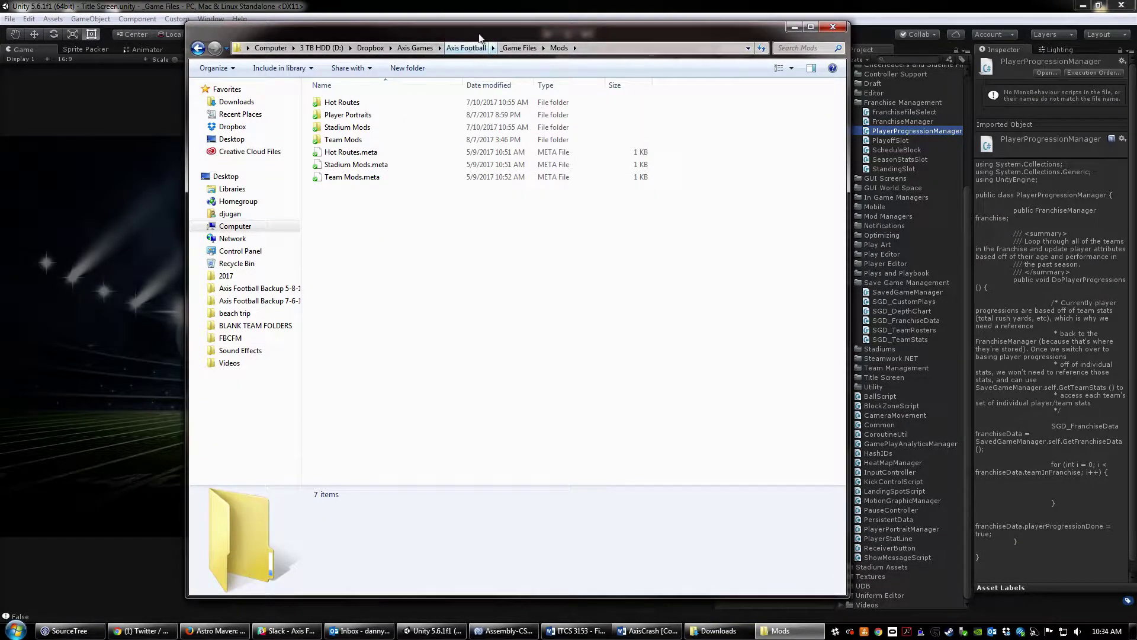
{"action": "left_click_drag", "start_coordinate": [482, 27], "coordinate": [523, 41]}
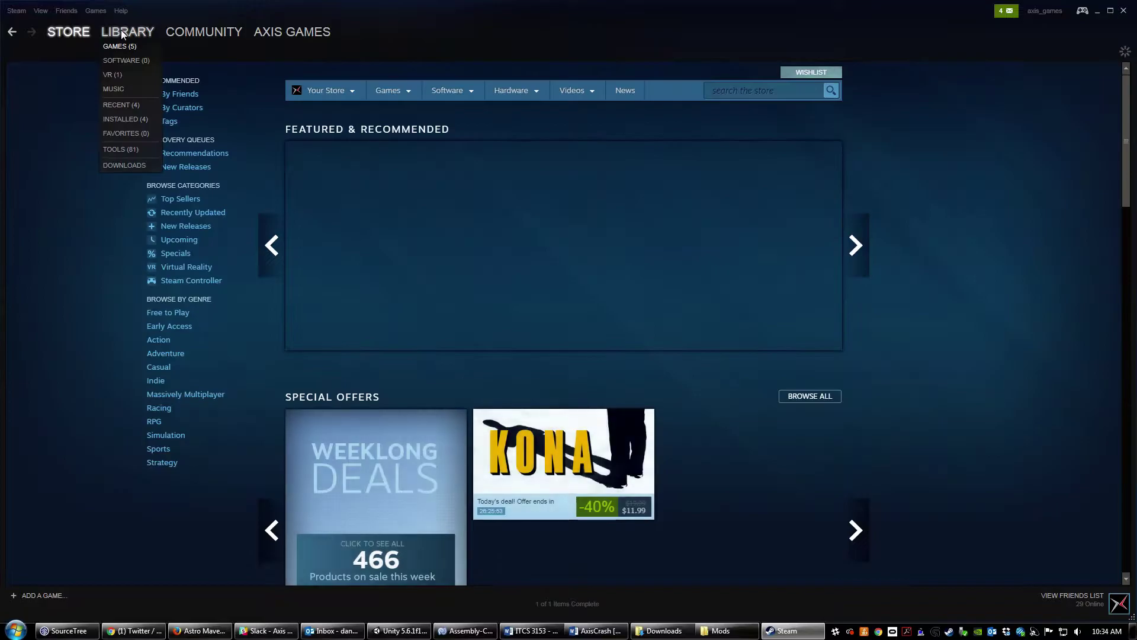
{"action": "left_click", "coordinate": [119, 48]}
{"action": "right_click", "coordinate": [63, 90]}
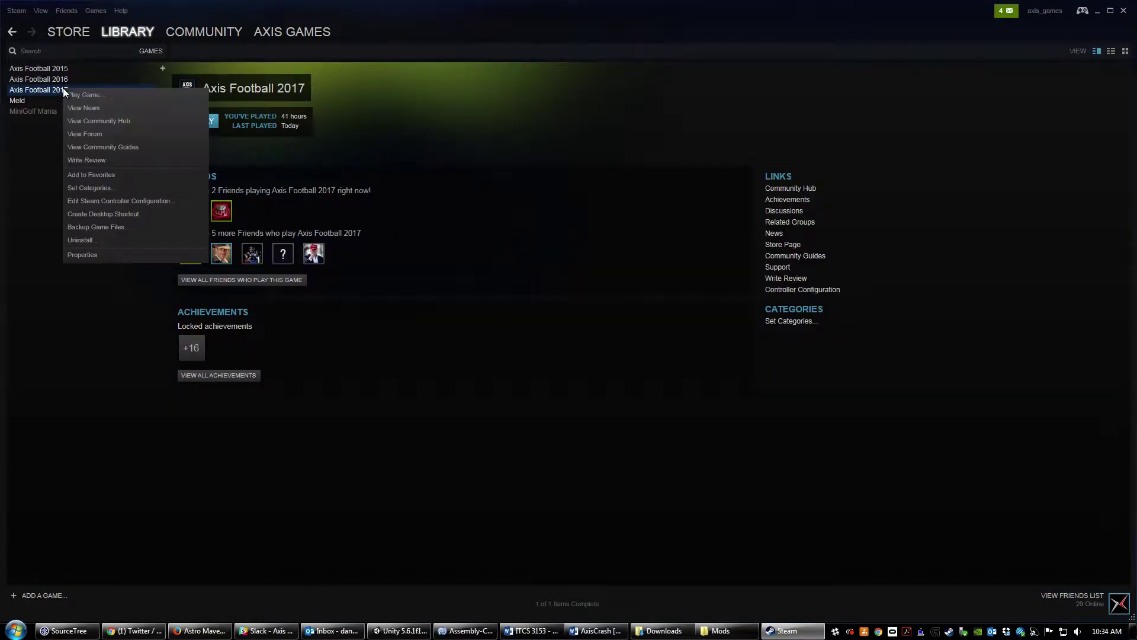
{"action": "left_click", "coordinate": [95, 255]}
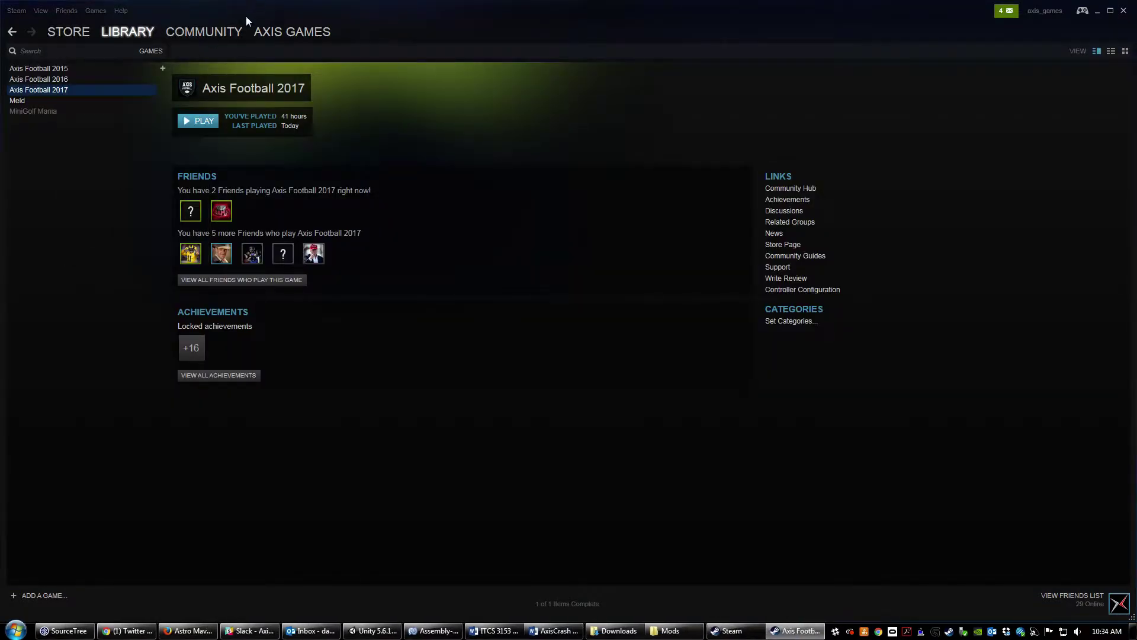
{"action": "left_click", "coordinate": [415, 112]}
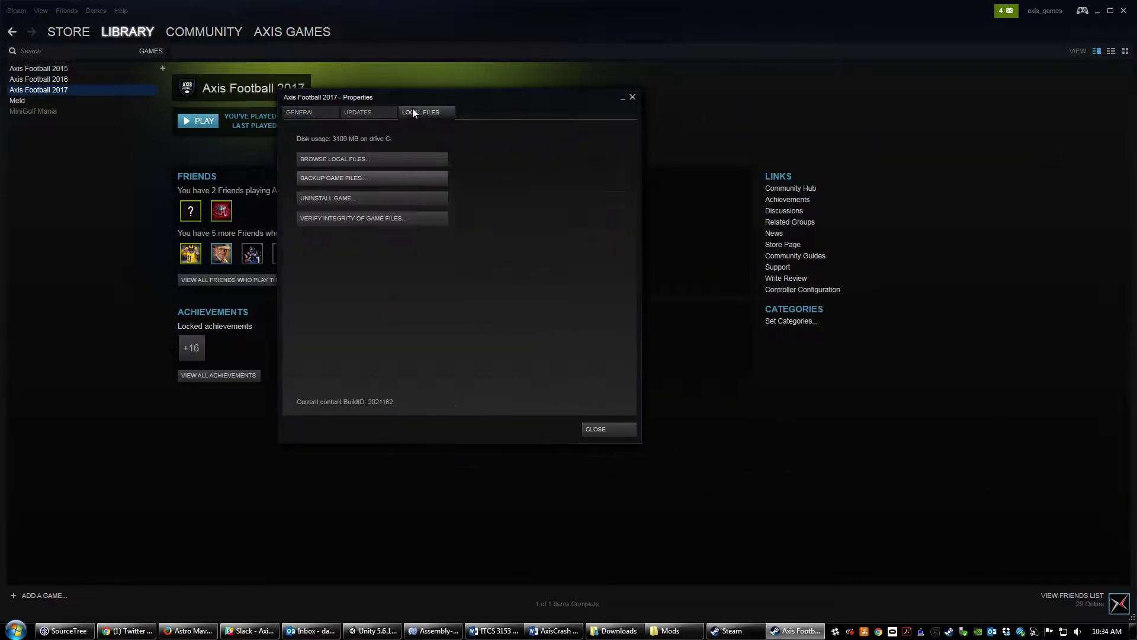
{"action": "left_click", "coordinate": [349, 159]}
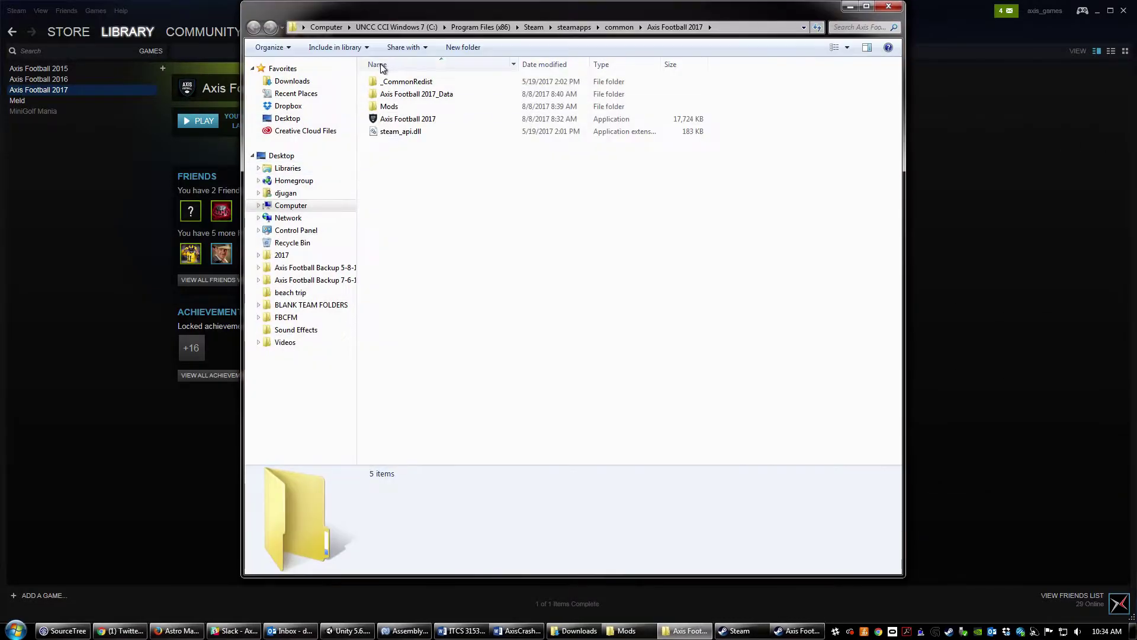
- Open the Mods folder and its Player Portraits folder
{"action": "double_click", "coordinate": [394, 108]}
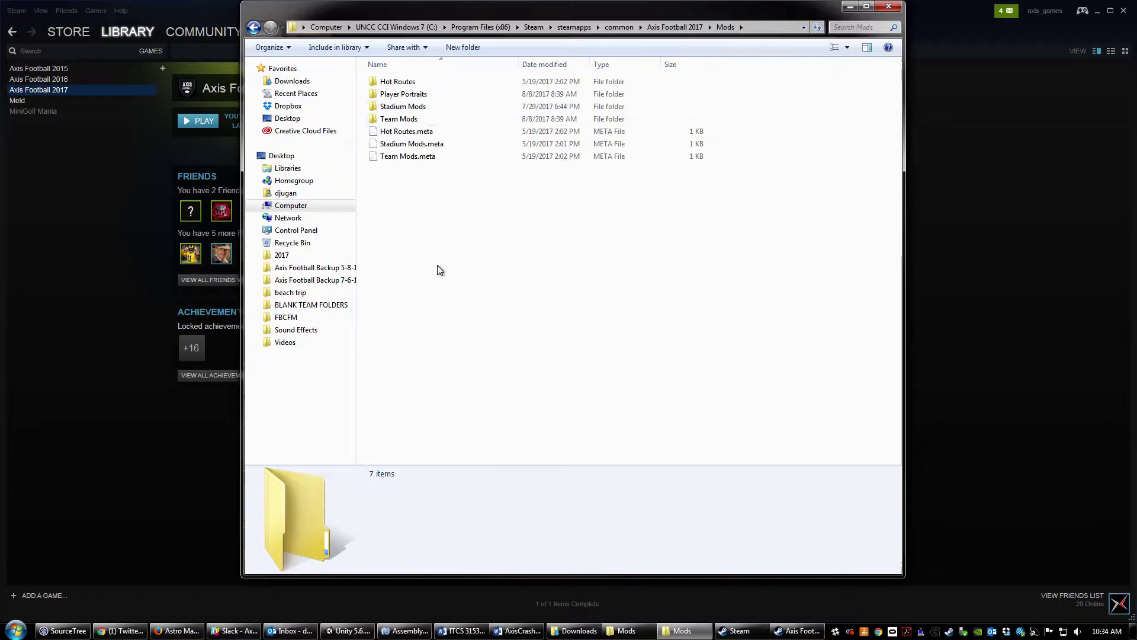
{"action": "left_click", "coordinate": [404, 94]}
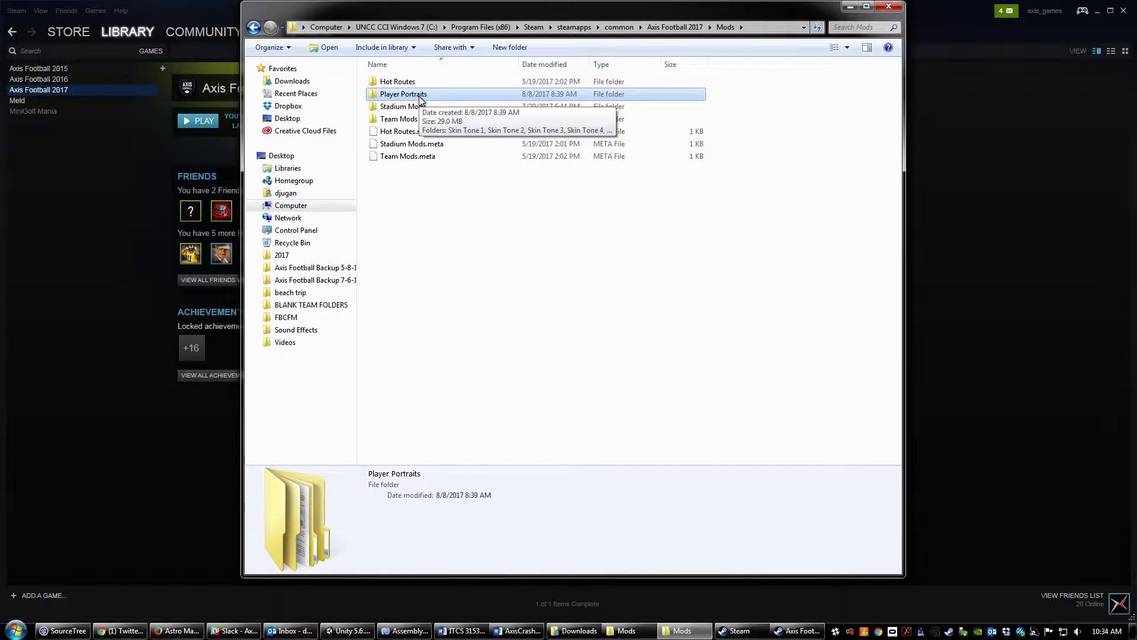
{"action": "key", "text": "BackSpace"}
{"action": "mouse_move", "coordinate": [414, 105]}
{"action": "left_mouse_down"}
{"action": "mouse_move", "coordinate": [452, 111]}
{"action": "mouse_move", "coordinate": [424, 111]}
{"action": "left_mouse_up"}
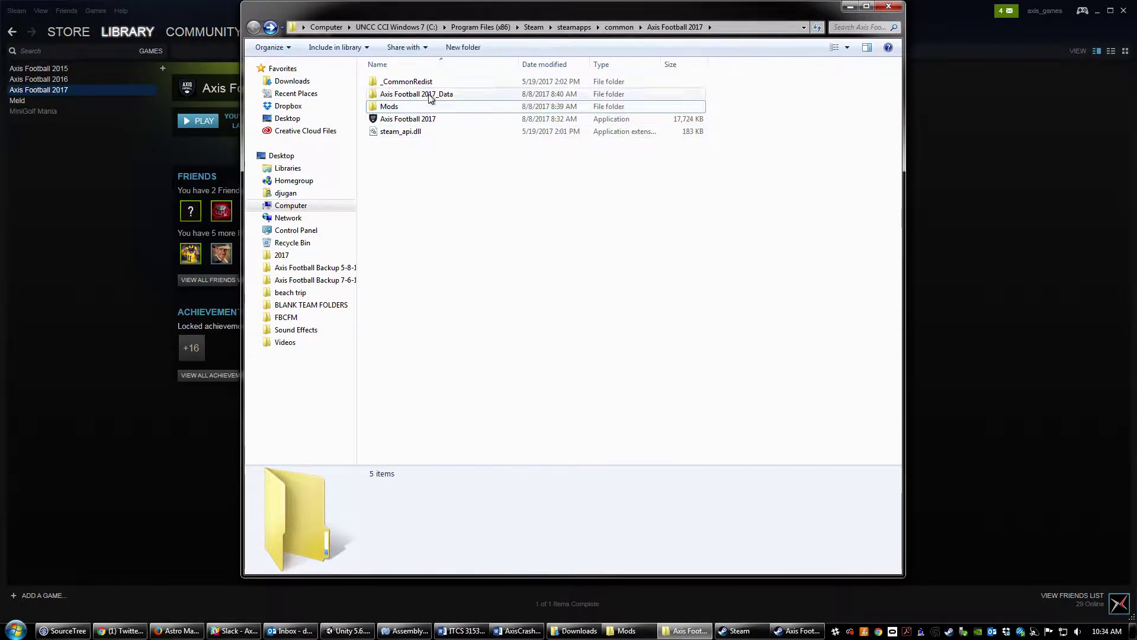
{"action": "double_click", "coordinate": [414, 105]}
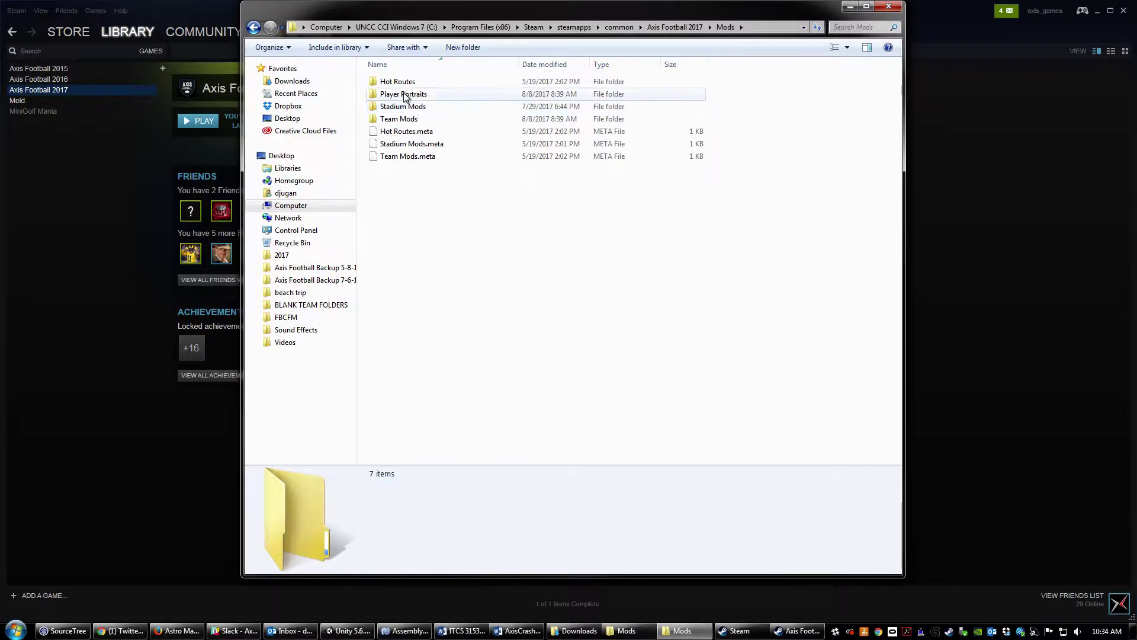
{"action": "double_click", "coordinate": [405, 95]}
{"action": "key", "text": "BackSpace"}
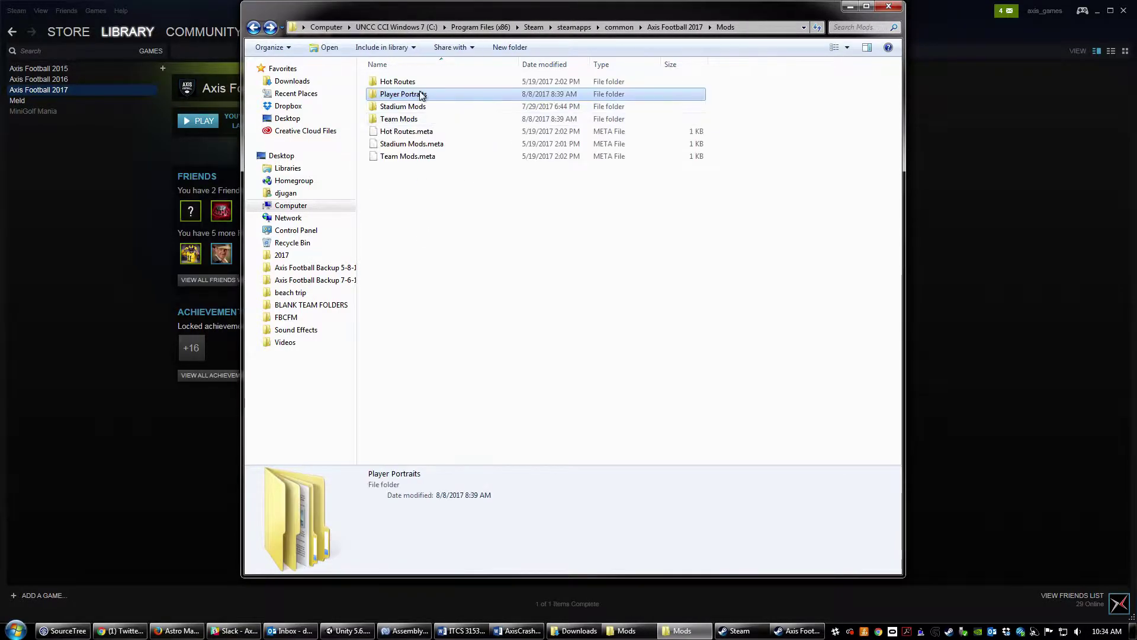
{"action": "double_click", "coordinate": [413, 95]}
- Browse the Skin Tone 1 portraits down to the last one, number 332
{"action": "left_click", "coordinate": [406, 83]}
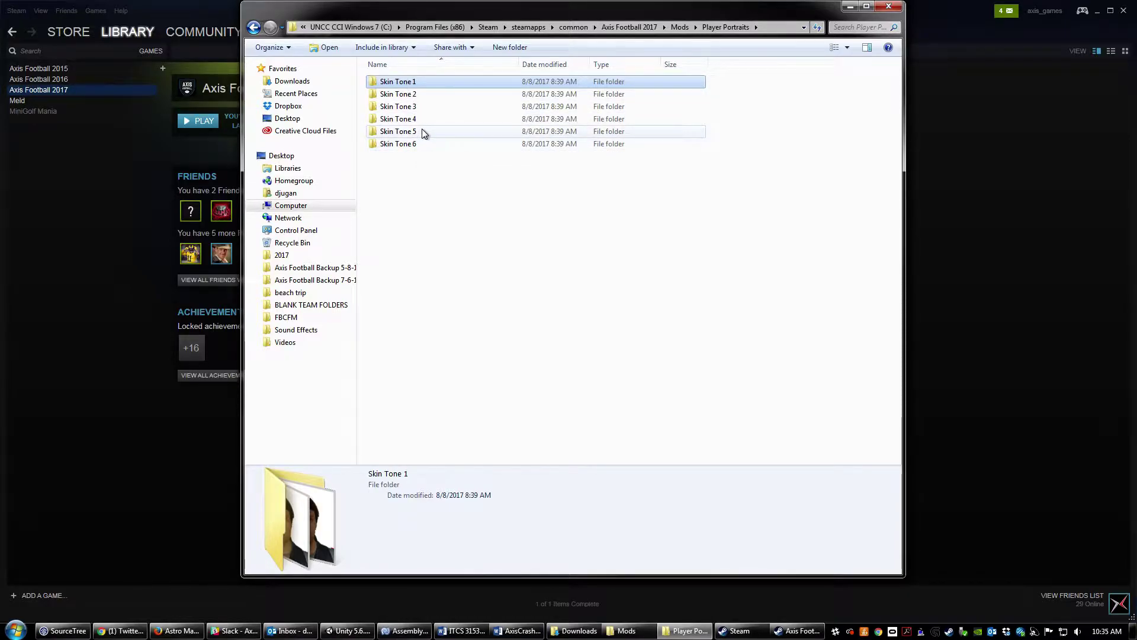
{"action": "double_click", "coordinate": [409, 83]}
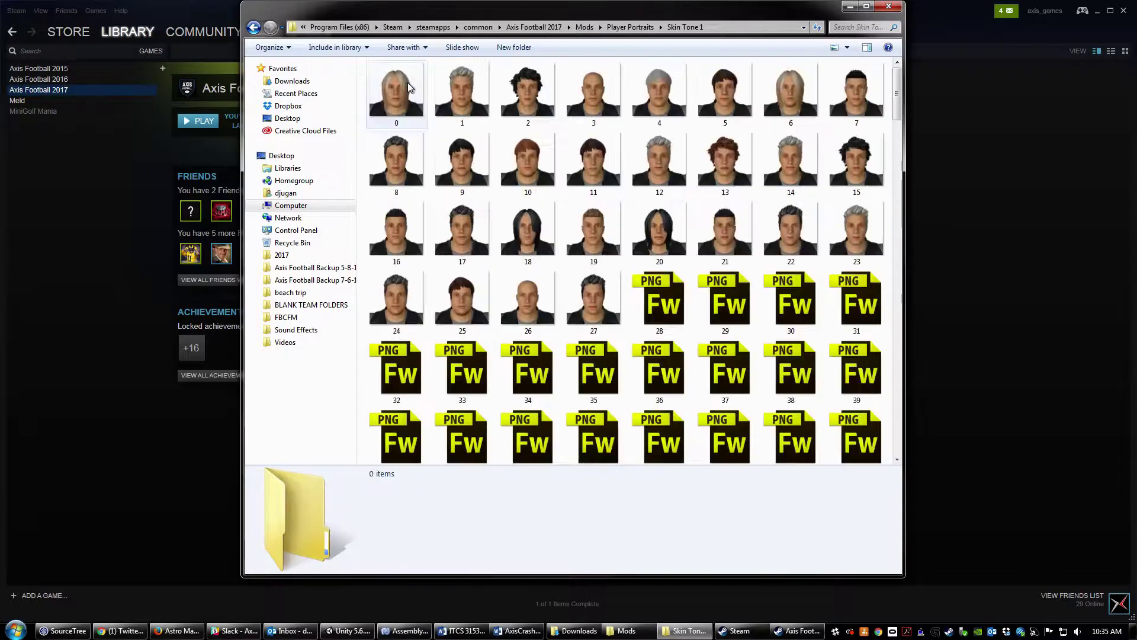
{"action": "mouse_move", "coordinate": [898, 79]}
{"action": "left_mouse_down"}
{"action": "mouse_move", "coordinate": [906, 274]}
{"action": "mouse_move", "coordinate": [895, 422]}
{"action": "mouse_move", "coordinate": [906, 355]}
{"action": "mouse_move", "coordinate": [897, 83]}
{"action": "left_mouse_up"}
{"action": "left_click", "coordinate": [659, 429]}
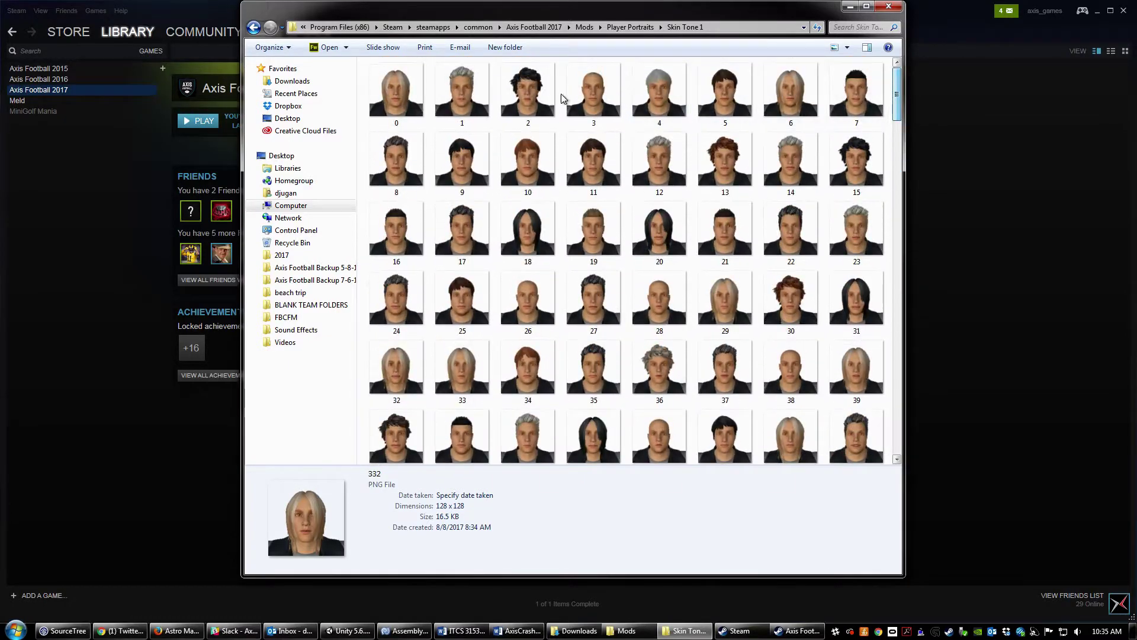
- Check the Skin Tone 2 through Skin Tone 6 portrait folders in turn
{"action": "key", "text": "BackSpace"}
{"action": "double_click", "coordinate": [400, 93]}
{"action": "key", "text": "BackSpace"}
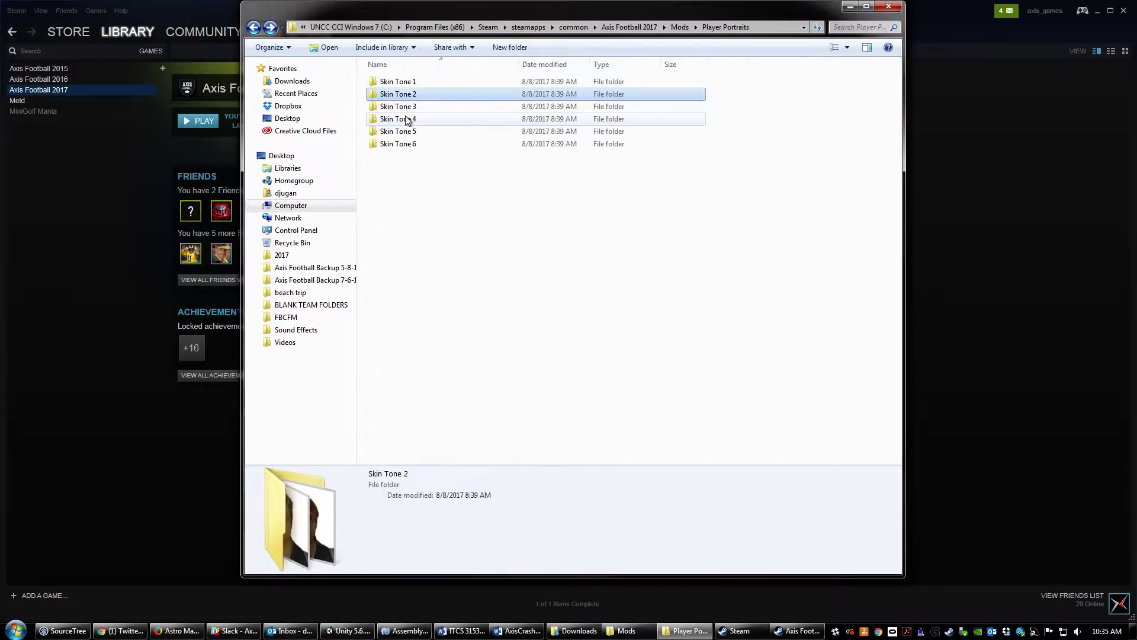
{"action": "double_click", "coordinate": [399, 109]}
{"action": "key", "text": "BackSpace"}
{"action": "double_click", "coordinate": [395, 120]}
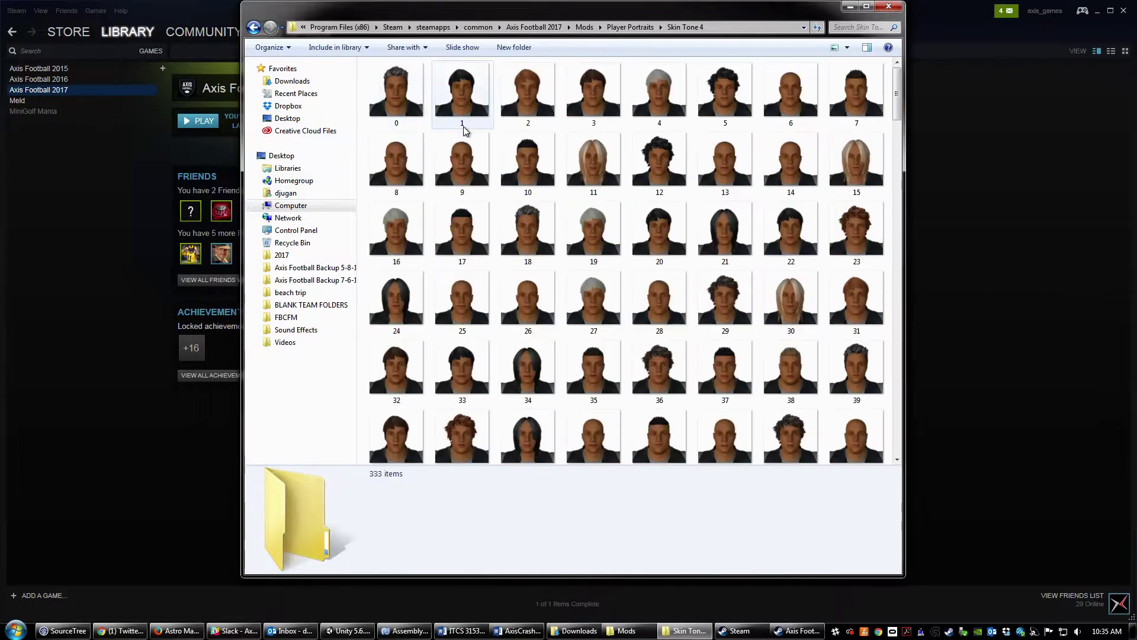
{"action": "key", "text": "BackSpace"}
{"action": "double_click", "coordinate": [415, 131]}
{"action": "key", "text": "BackSpace"}
{"action": "double_click", "coordinate": [399, 144]}
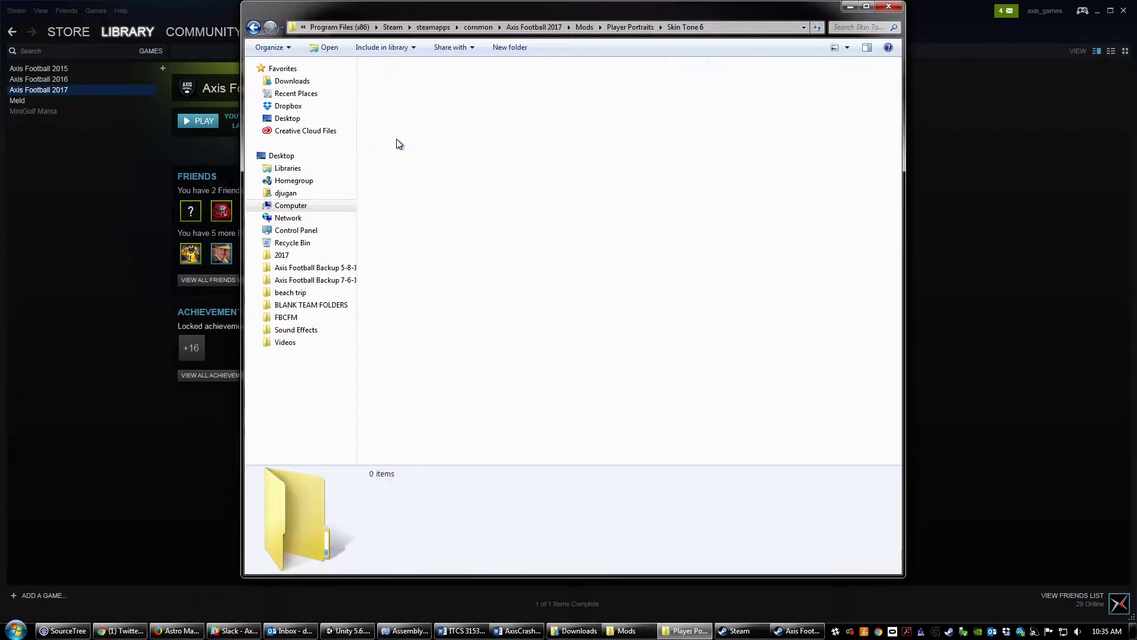
{"action": "key", "text": "ctrl+v"}
{"action": "scroll", "coordinate": [884, 455], "scroll_direction": "down", "scroll_amount": 15}
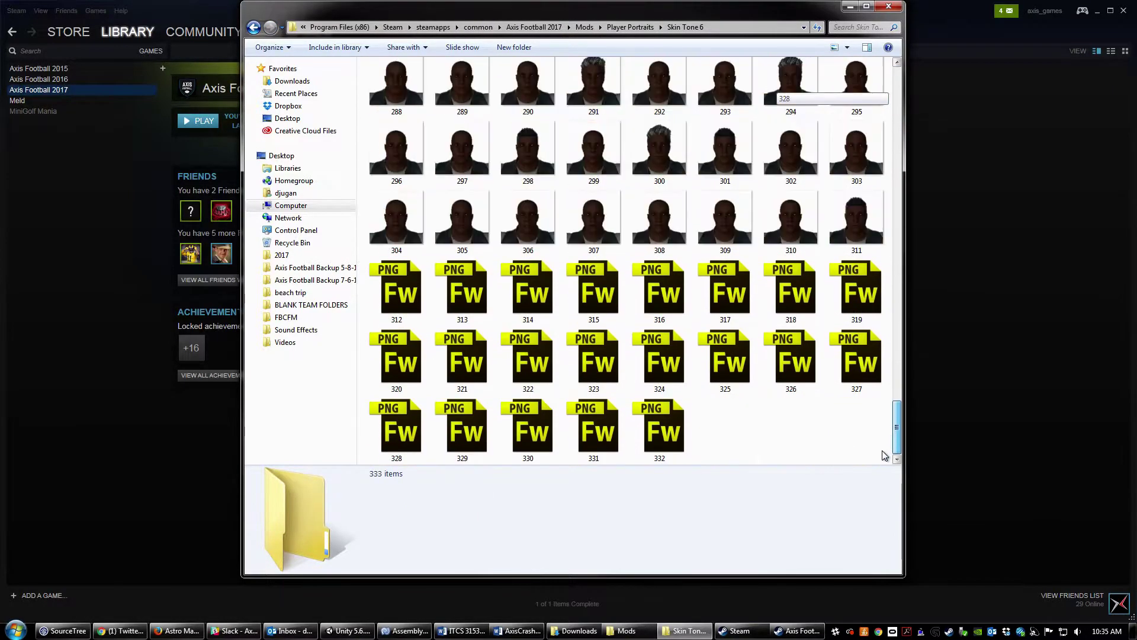
{"action": "key", "text": "BackSpace"}
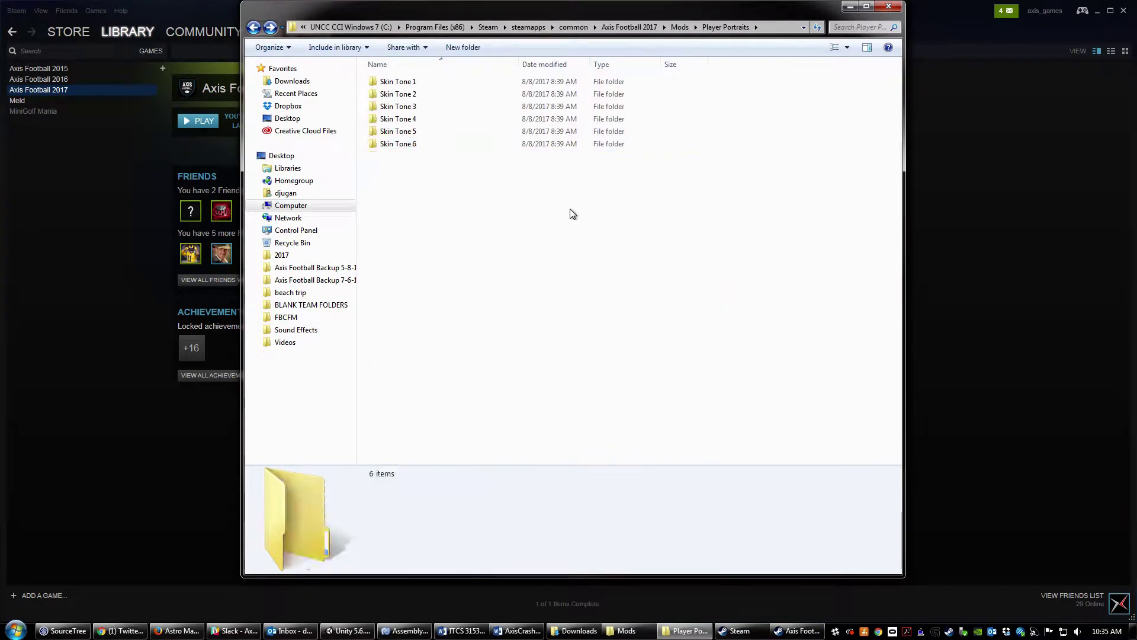
- Go up to Mods and open Team Mods > Arizona
{"action": "left_click", "coordinate": [679, 27]}
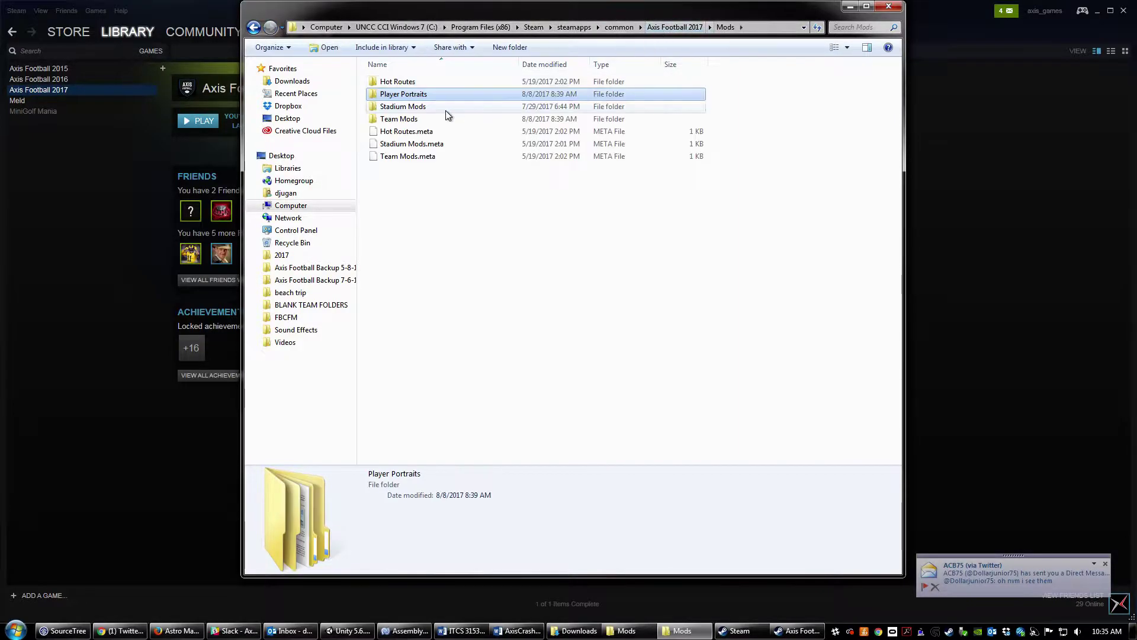
{"action": "double_click", "coordinate": [418, 118]}
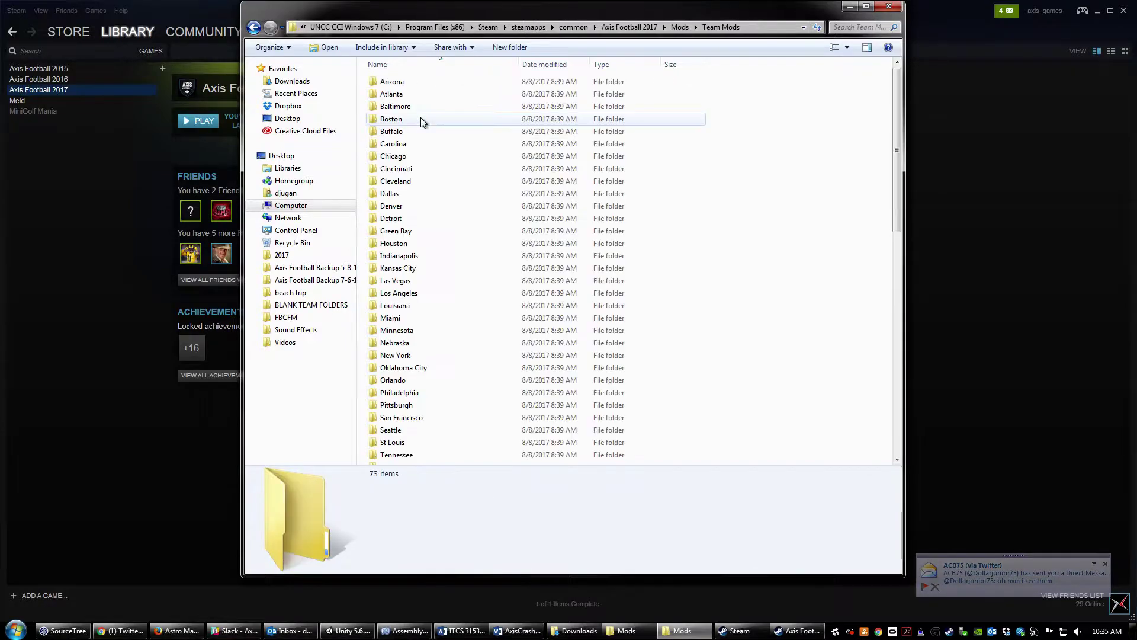
{"action": "double_click", "coordinate": [420, 81]}
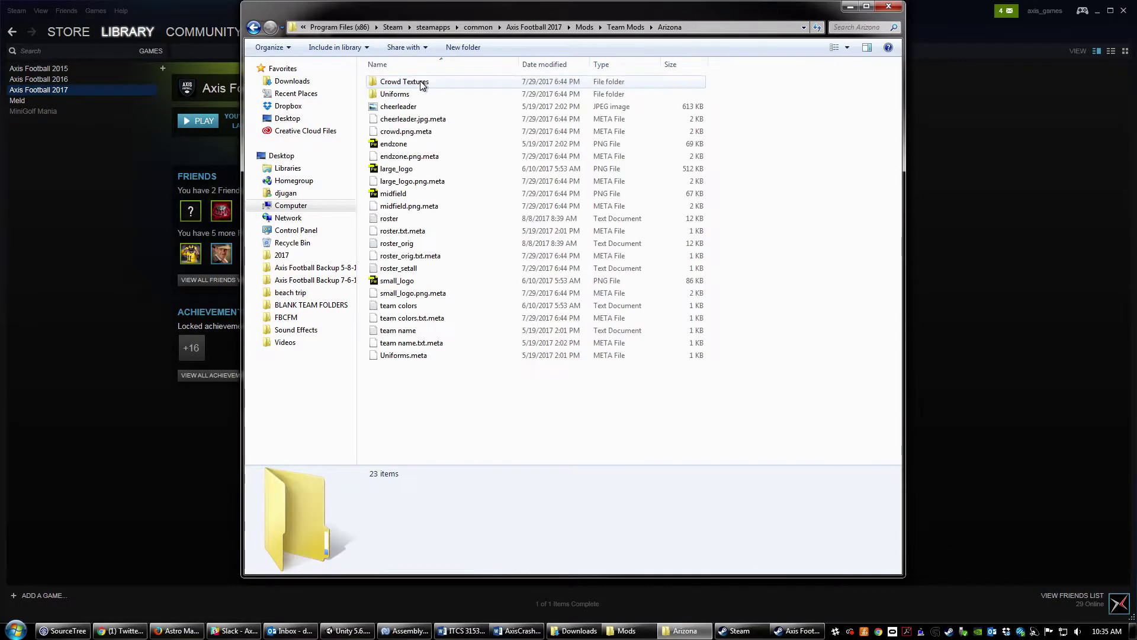
- Open the Arizona roster file in Notepad and inspect its PORTRAIT column values
{"action": "double_click", "coordinate": [413, 218]}
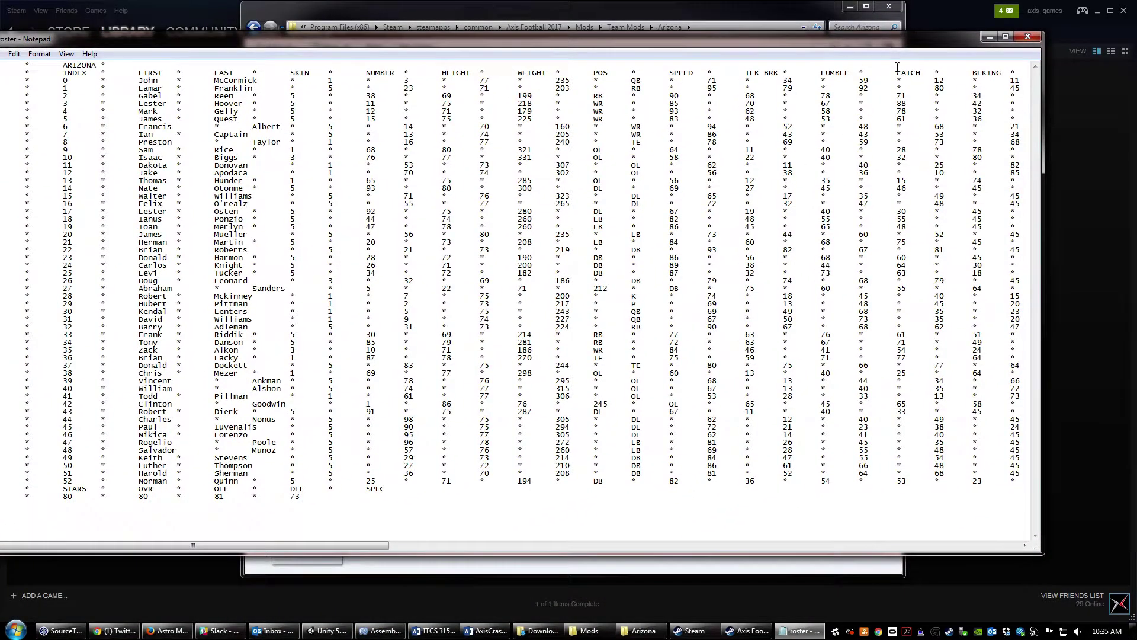
{"action": "left_click_drag", "start_coordinate": [354, 548], "coordinate": [1011, 510]}
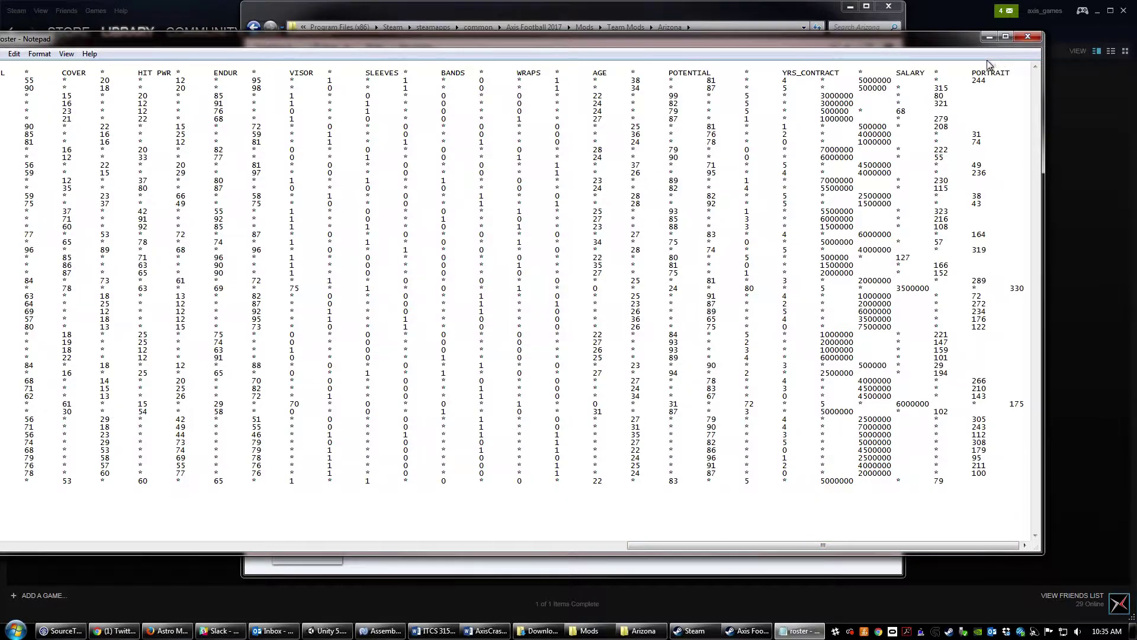
{"action": "key", "text": "ctrl+Home"}
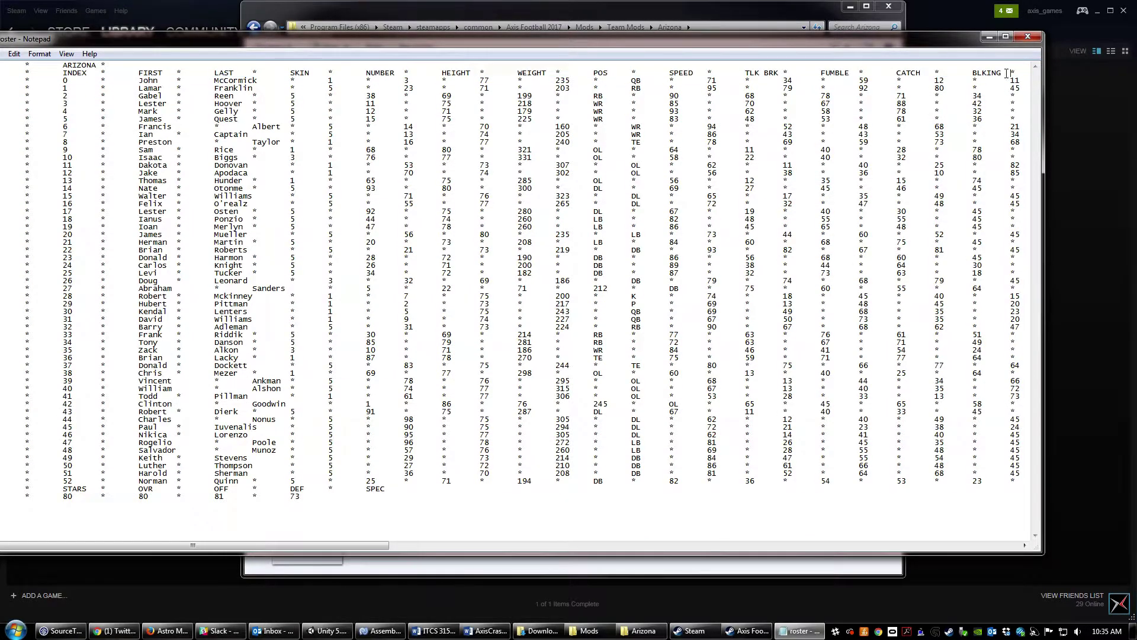
{"action": "key", "text": "End"}
{"action": "left_click", "coordinate": [976, 73], "text": "shift"}
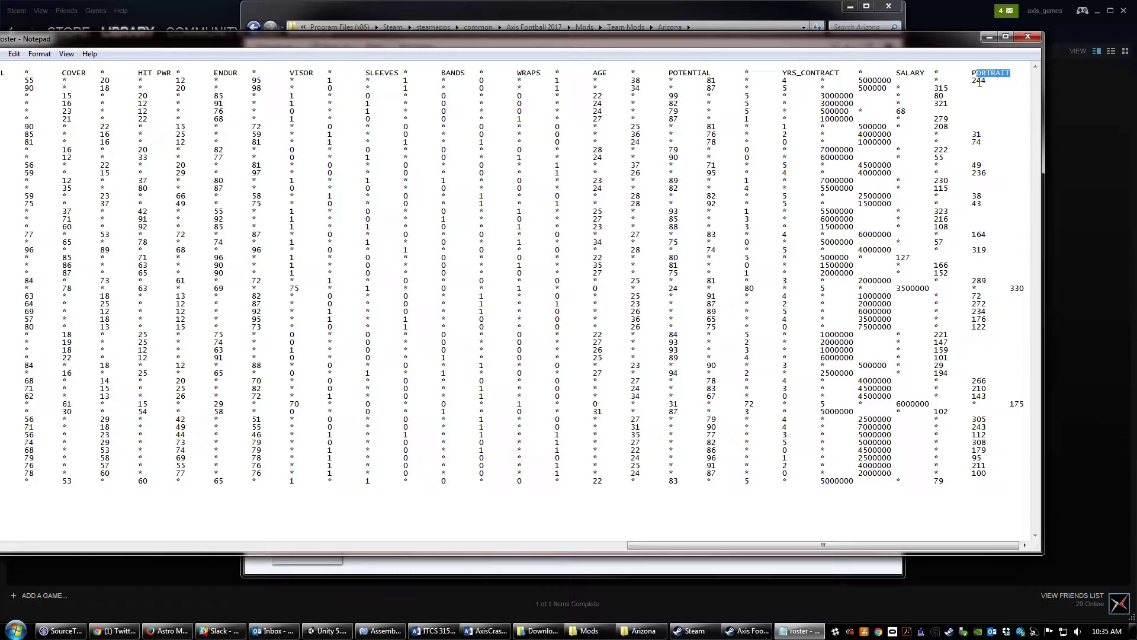
{"action": "double_click", "coordinate": [942, 88]}
{"action": "double_click", "coordinate": [940, 96]}
{"action": "left_click", "coordinate": [948, 95]}
- Check the first player's skin value 1 and portrait number 244
{"action": "left_click_drag", "start_coordinate": [654, 544], "coordinate": [147, 358]}
{"action": "left_click_drag", "start_coordinate": [699, 546], "coordinate": [93, 536]}
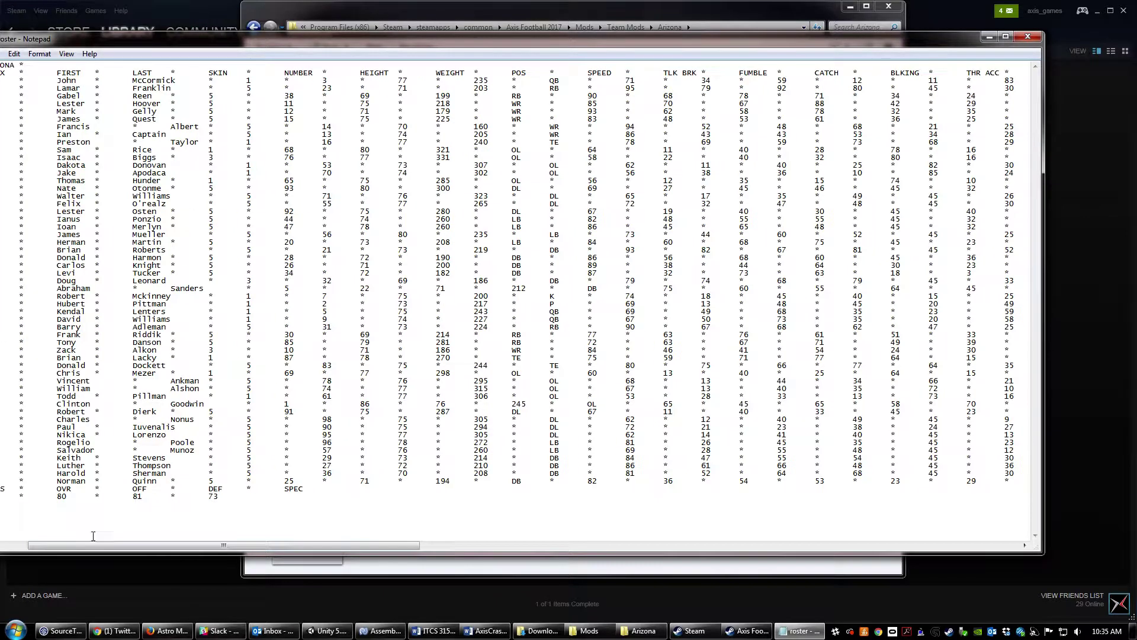
{"action": "double_click", "coordinate": [249, 81]}
{"action": "left_click", "coordinate": [214, 157]}
{"action": "double_click", "coordinate": [249, 81]}
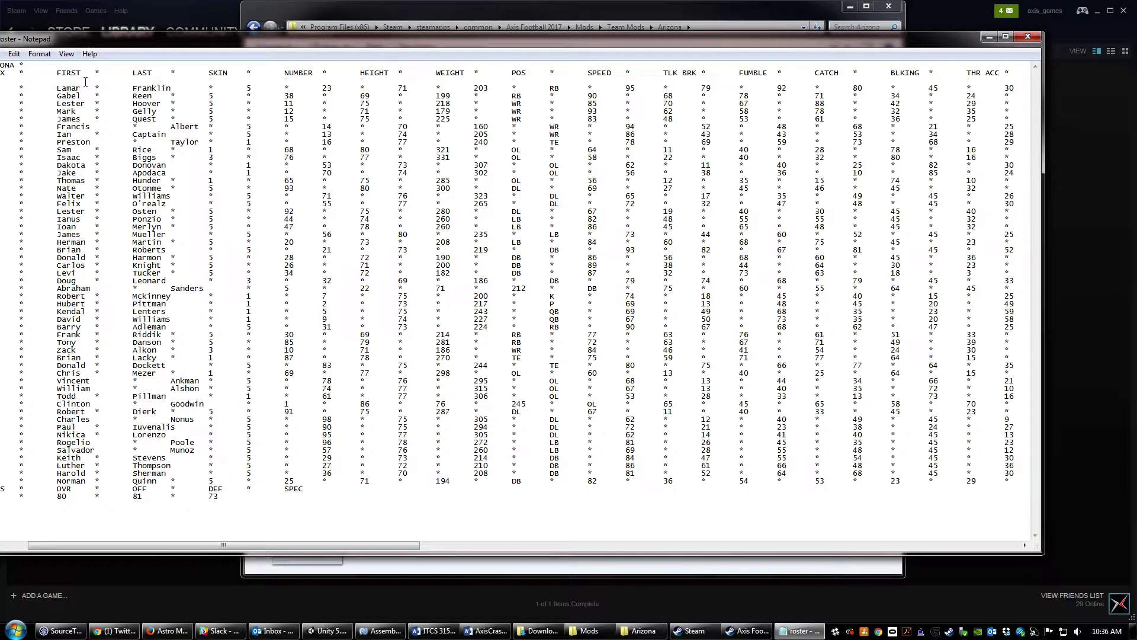
{"action": "left_click_drag", "start_coordinate": [61, 81], "coordinate": [187, 82]}
{"action": "double_click", "coordinate": [249, 81]}
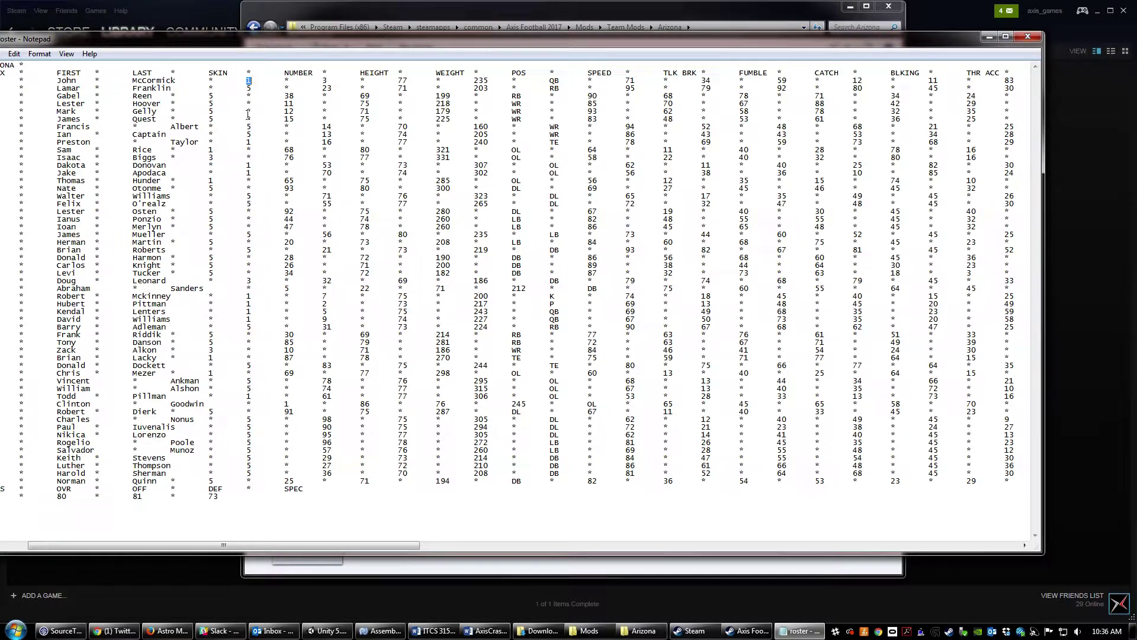
{"action": "left_click_drag", "start_coordinate": [393, 545], "coordinate": [1007, 514]}
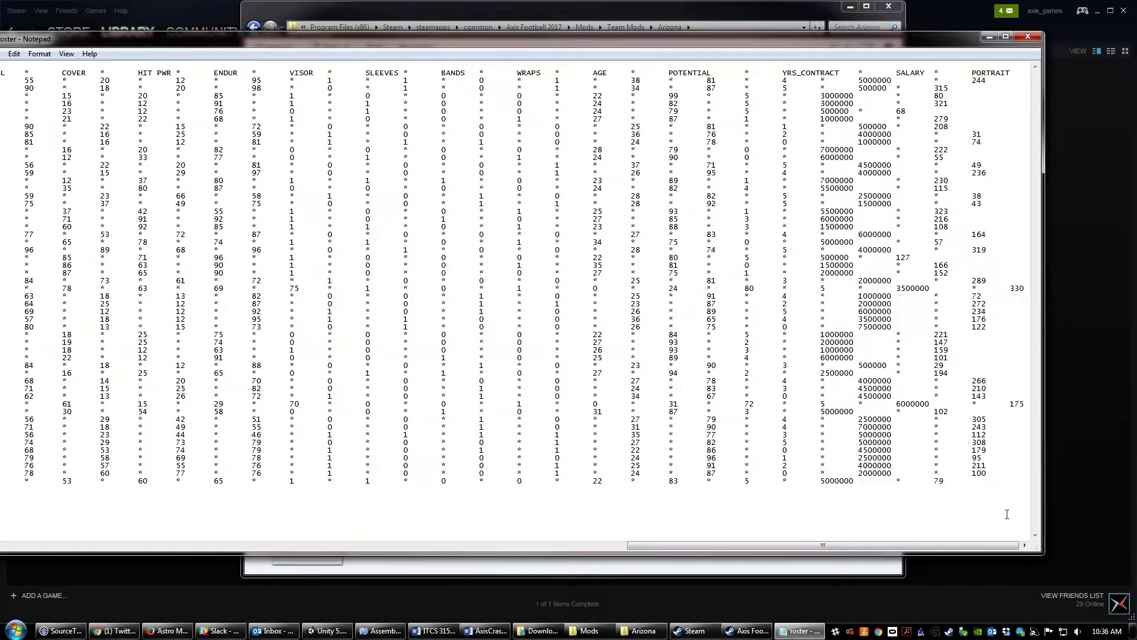
{"action": "double_click", "coordinate": [979, 80]}
- Locate and preview portrait 244 in Mods > Player Portraits > Skin Tone 1
{"action": "left_click", "coordinate": [594, 29]}
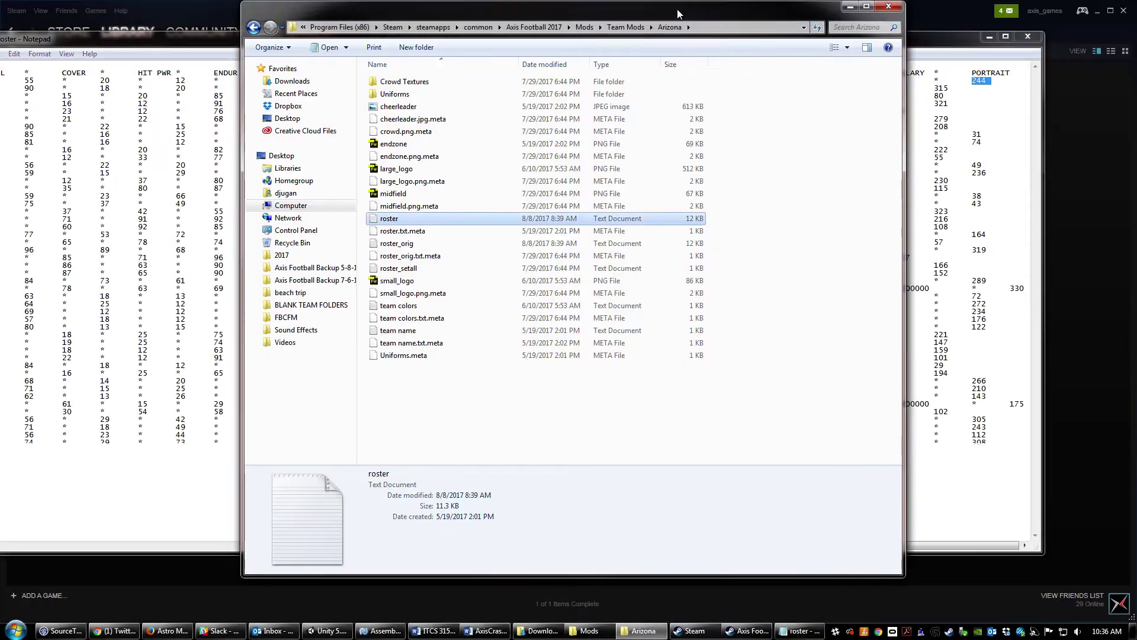
{"action": "left_click", "coordinate": [594, 28]}
{"action": "double_click", "coordinate": [403, 96]}
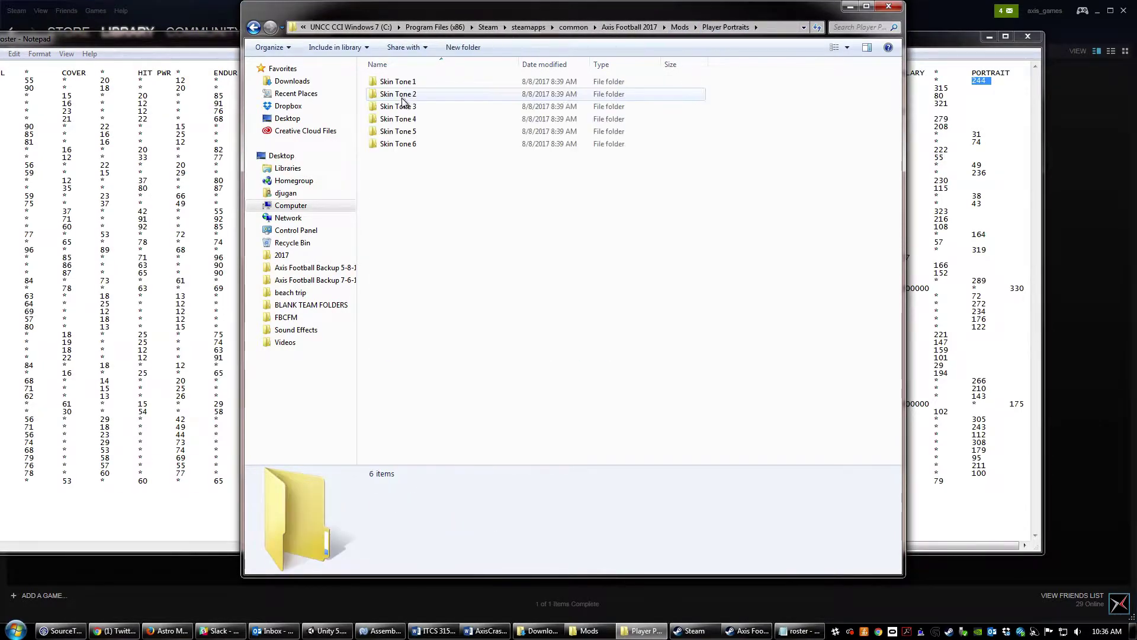
{"action": "left_click", "coordinate": [398, 81]}
{"action": "double_click", "coordinate": [399, 83]}
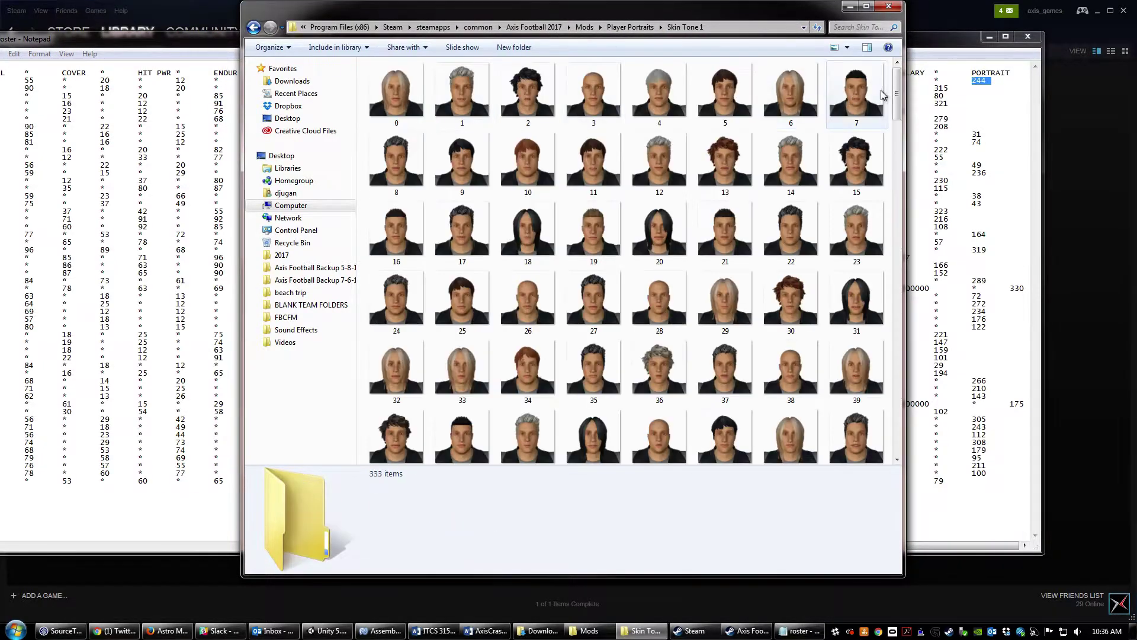
{"action": "left_click_drag", "start_coordinate": [897, 93], "coordinate": [896, 382]}
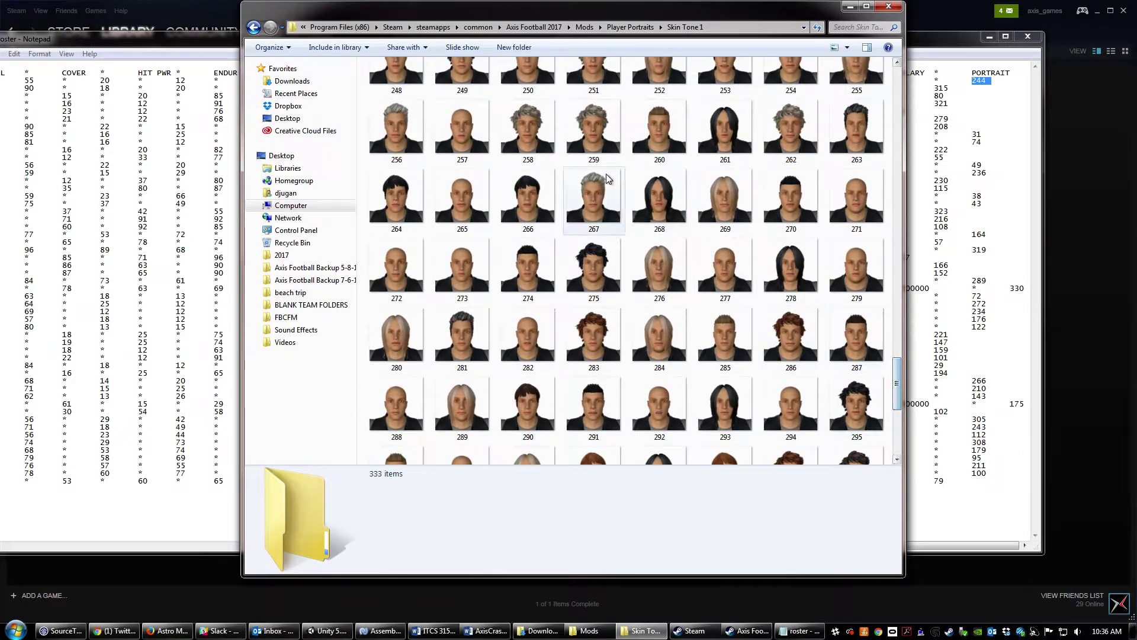
{"action": "scroll", "coordinate": [549, 155], "scroll_direction": "up", "scroll_amount": 3}
{"action": "left_click", "coordinate": [670, 158]}
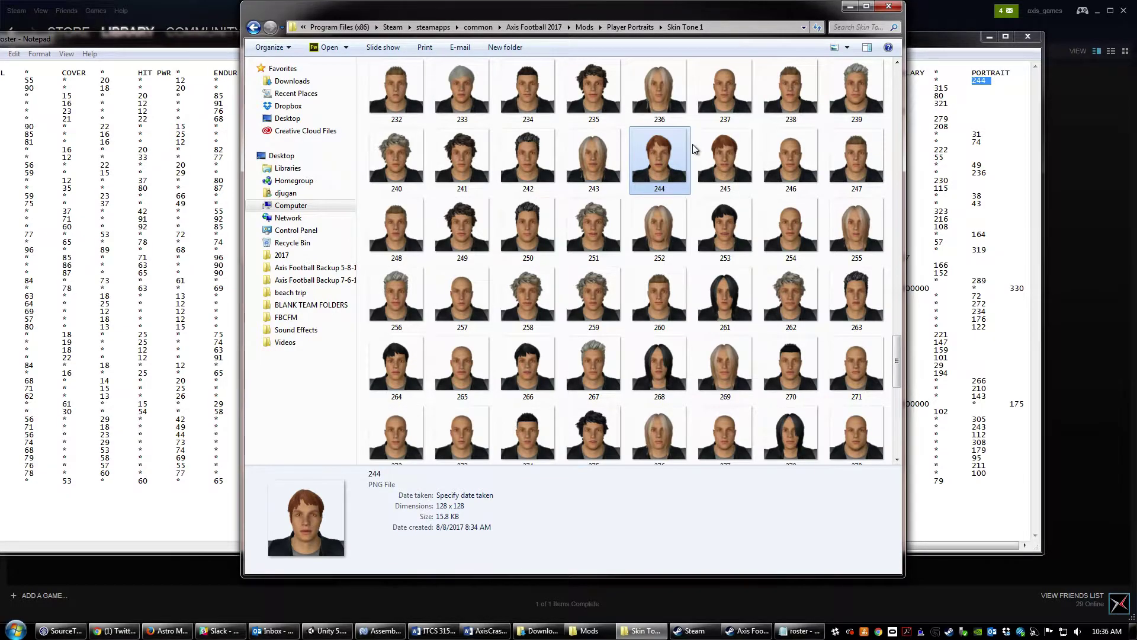
- Compare with the roster text, then return to Mods and open Team Mods
{"action": "left_click", "coordinate": [799, 630]}
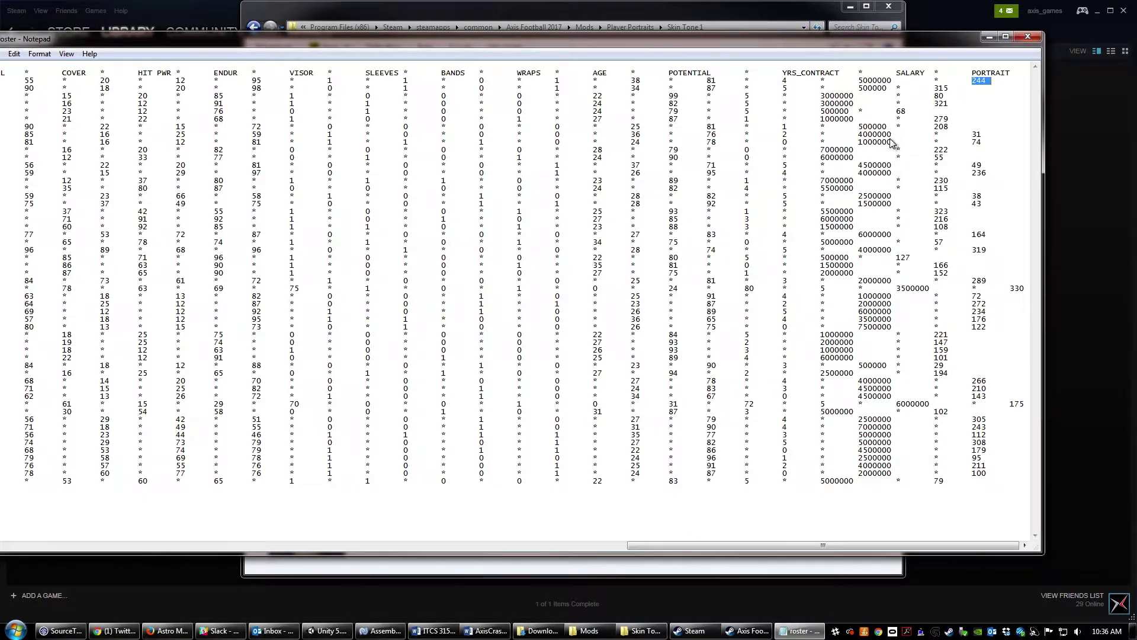
{"action": "left_click", "coordinate": [581, 13]}
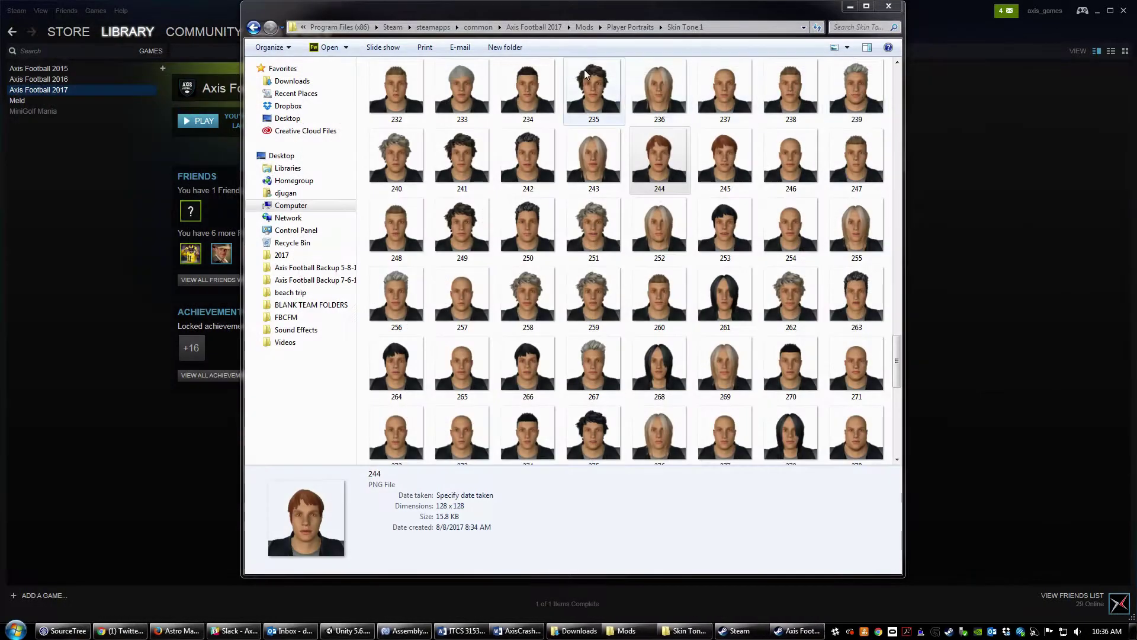
{"action": "left_click", "coordinate": [583, 27]}
{"action": "left_click", "coordinate": [409, 121]}
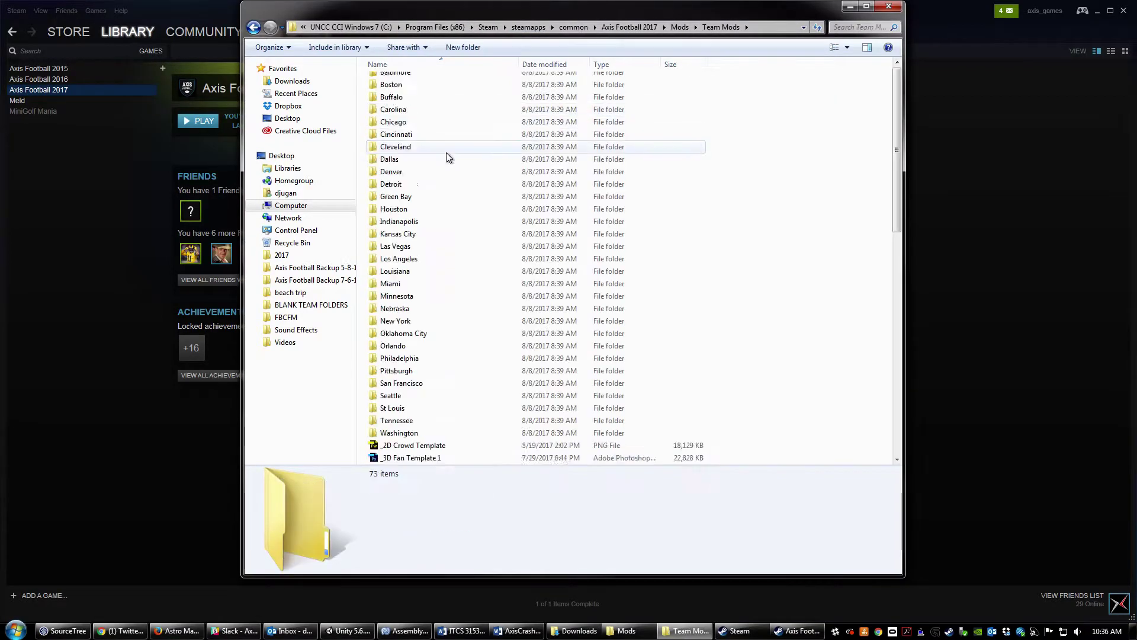
{"action": "scroll", "coordinate": [450, 148], "scroll_direction": "down", "scroll_amount": 5}
- Open the _All Team Rosters workbook in Excel and dismiss the Office activation notice
{"action": "double_click", "coordinate": [429, 296]}
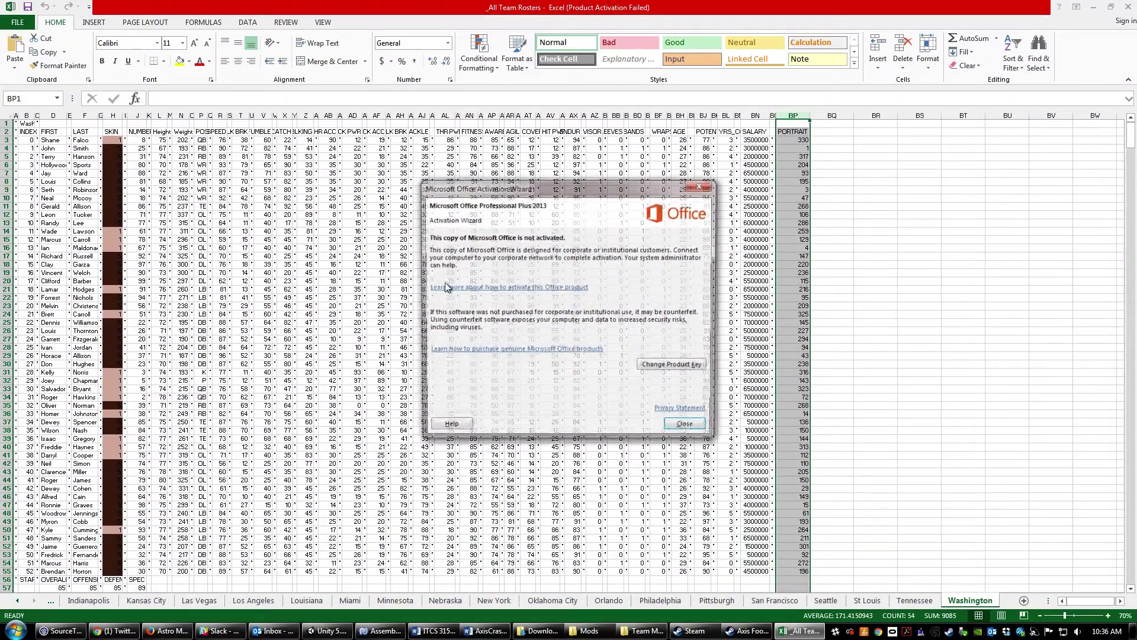
{"action": "left_click", "coordinate": [703, 188]}
{"action": "left_click_drag", "start_coordinate": [810, 172], "coordinate": [851, 208]}
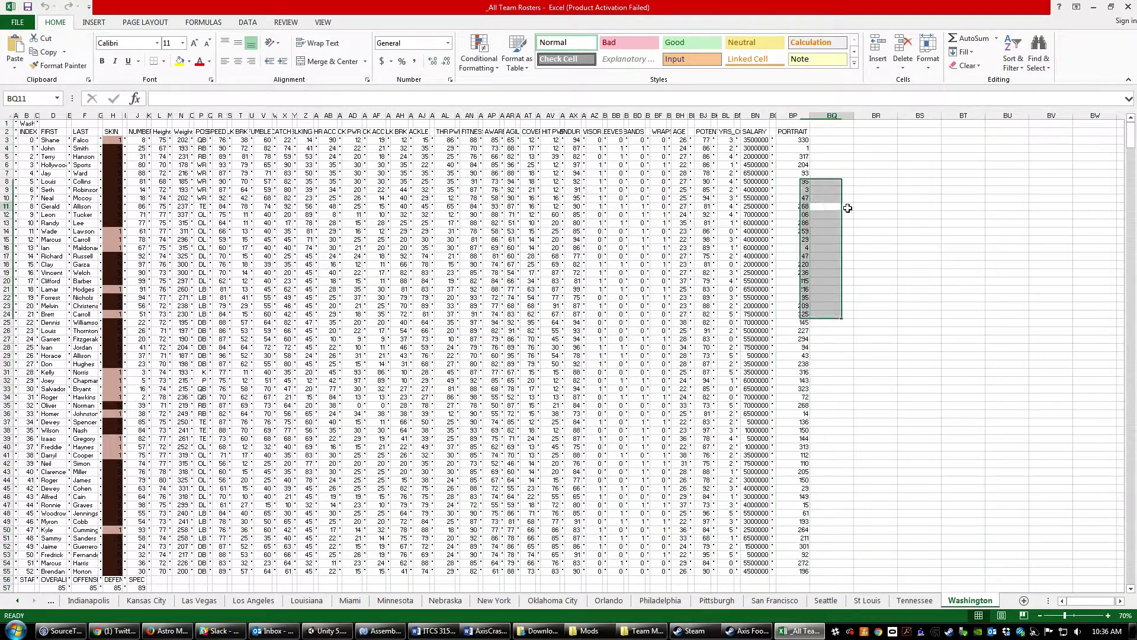
- Inspect BP3's =RANDBETWEEN(0, 332) formula, cancel the edit unchanged, and select BP11
{"action": "left_click", "coordinate": [810, 171]}
{"action": "left_click", "coordinate": [793, 139]}
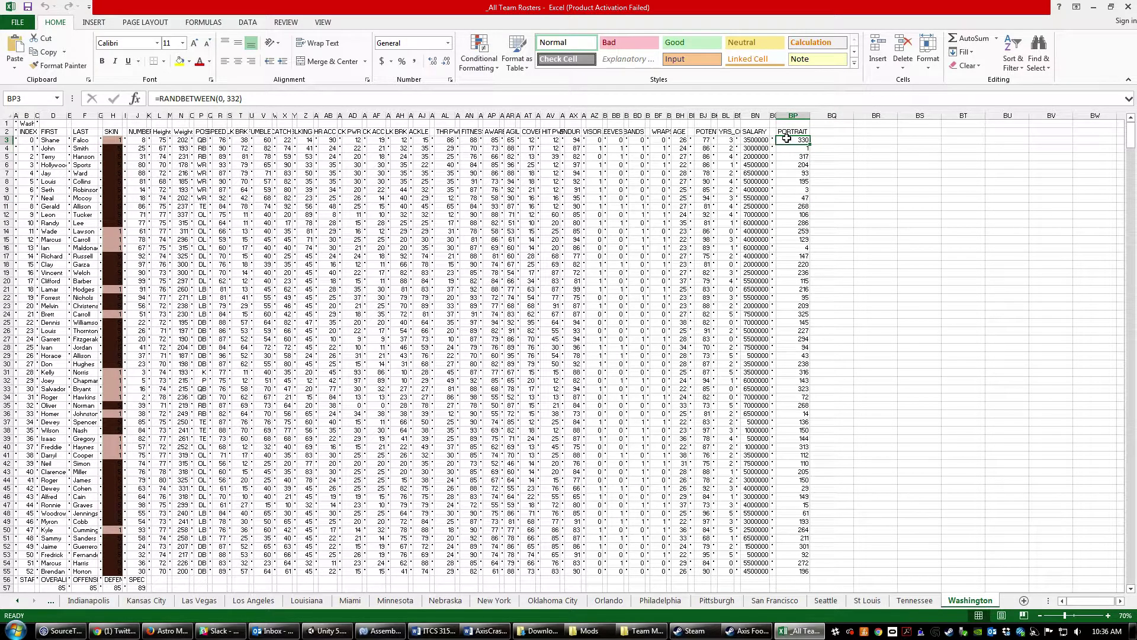
{"action": "triple_click", "coordinate": [268, 100]}
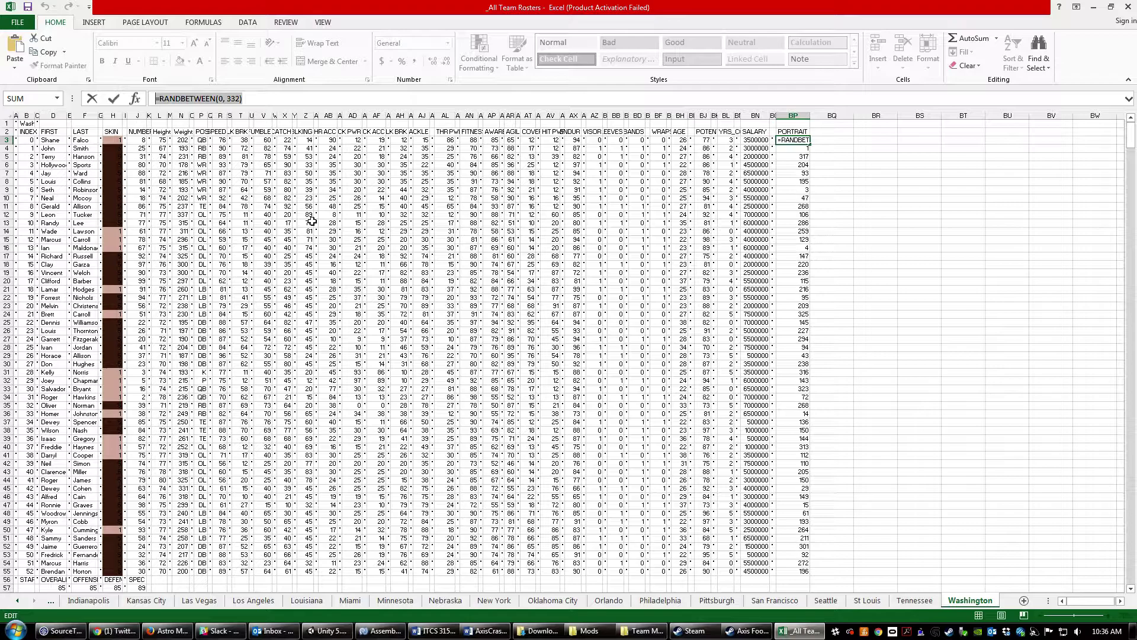
{"action": "type", "text": "="}
{"action": "left_click", "coordinate": [888, 173]}
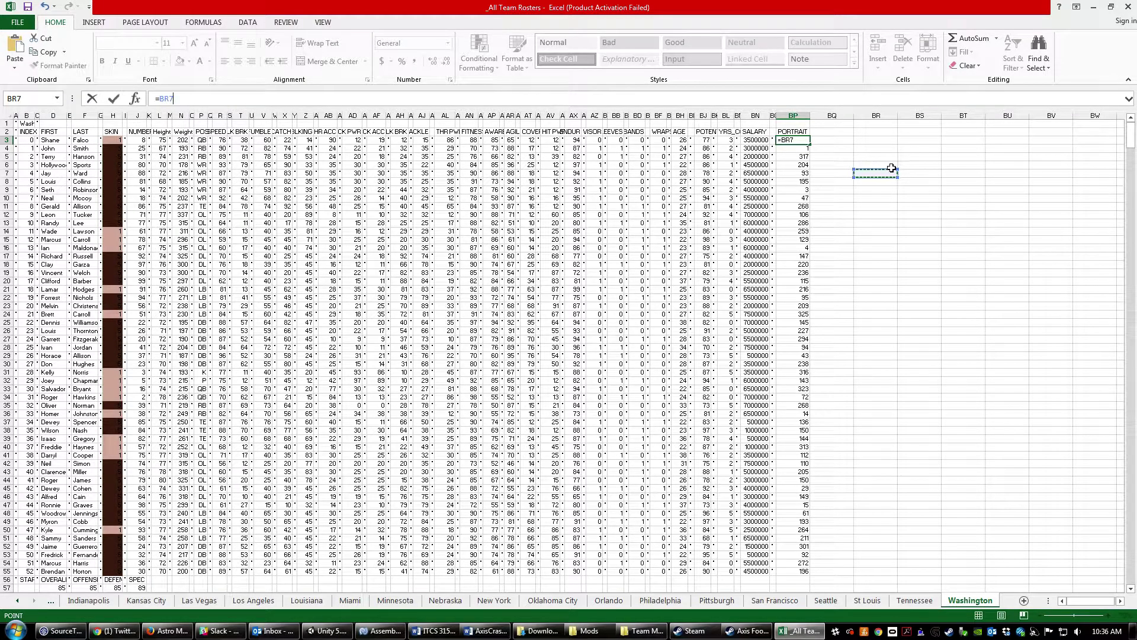
{"action": "key", "text": "Escape"}
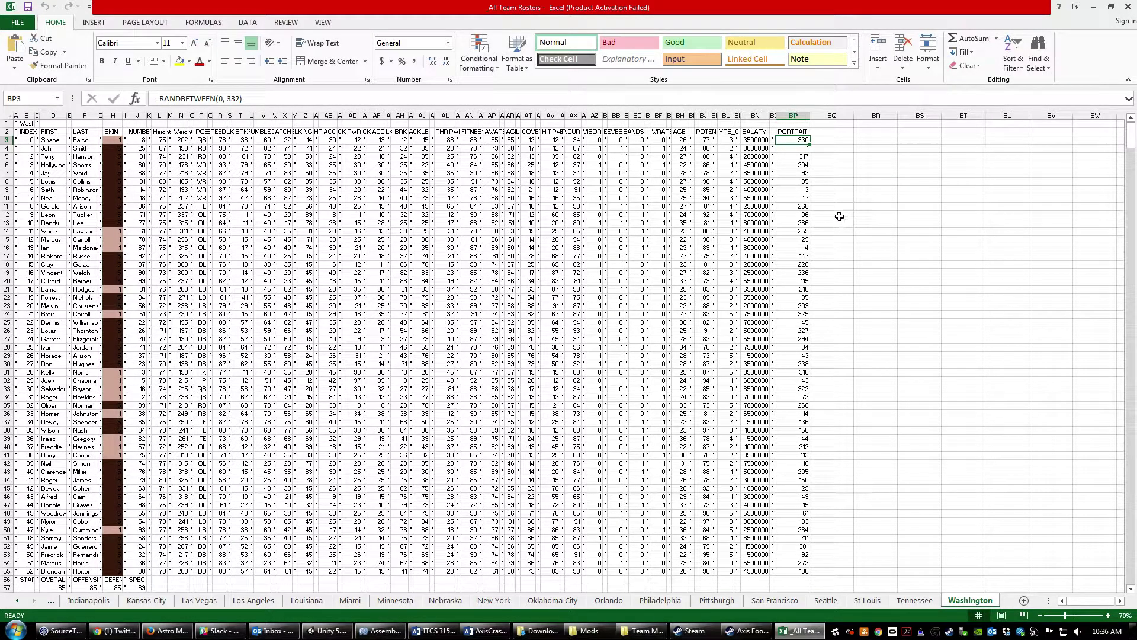
{"action": "left_click", "coordinate": [804, 205]}
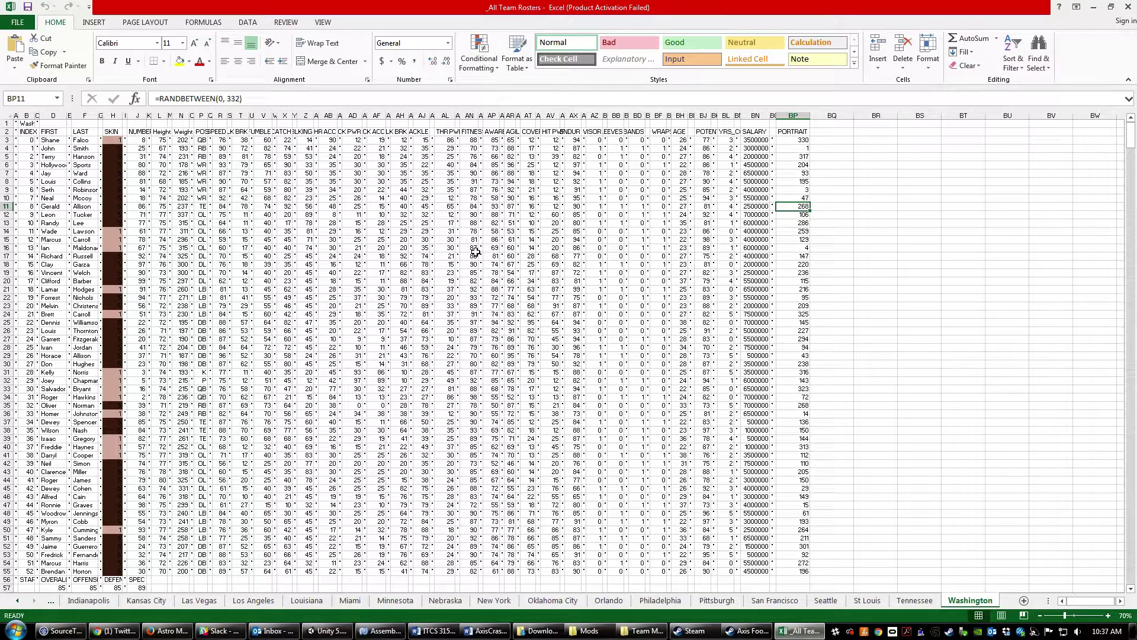
- Browse the Skin Tone 1 portrait thumbnails, previewing portraits 0 and 8
{"action": "left_click", "coordinate": [586, 630]}
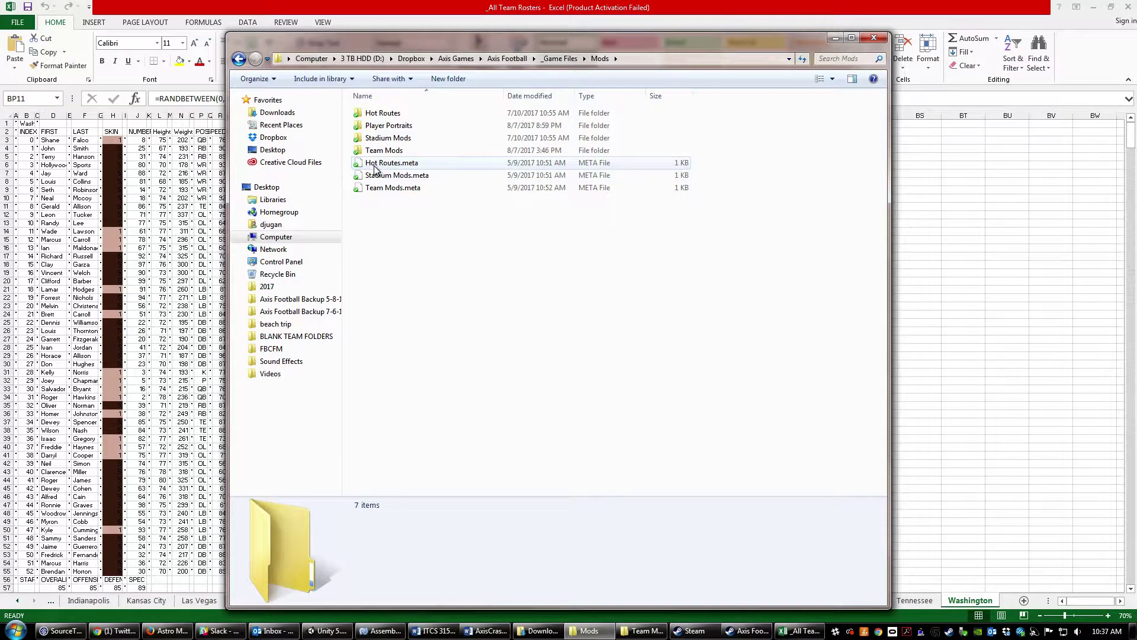
{"action": "double_click", "coordinate": [386, 125]}
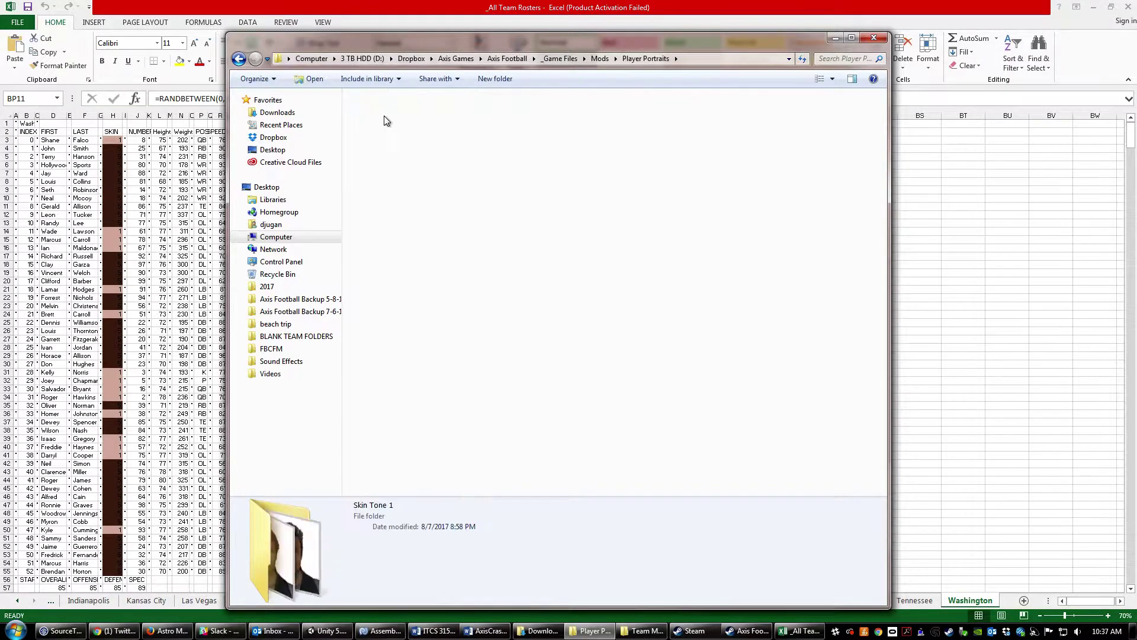
{"action": "double_click", "coordinate": [386, 121]}
{"action": "left_click", "coordinate": [385, 127]}
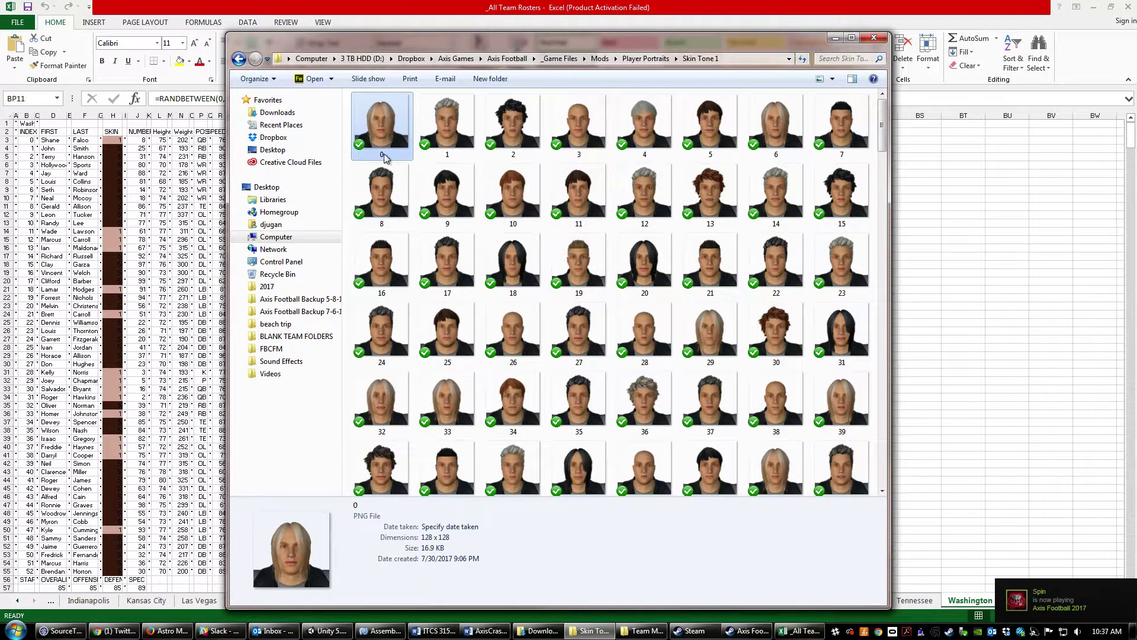
{"action": "left_click", "coordinate": [384, 177]}
{"action": "left_click", "coordinate": [388, 127]}
{"action": "scroll", "coordinate": [802, 466], "scroll_direction": "down", "scroll_amount": 15}
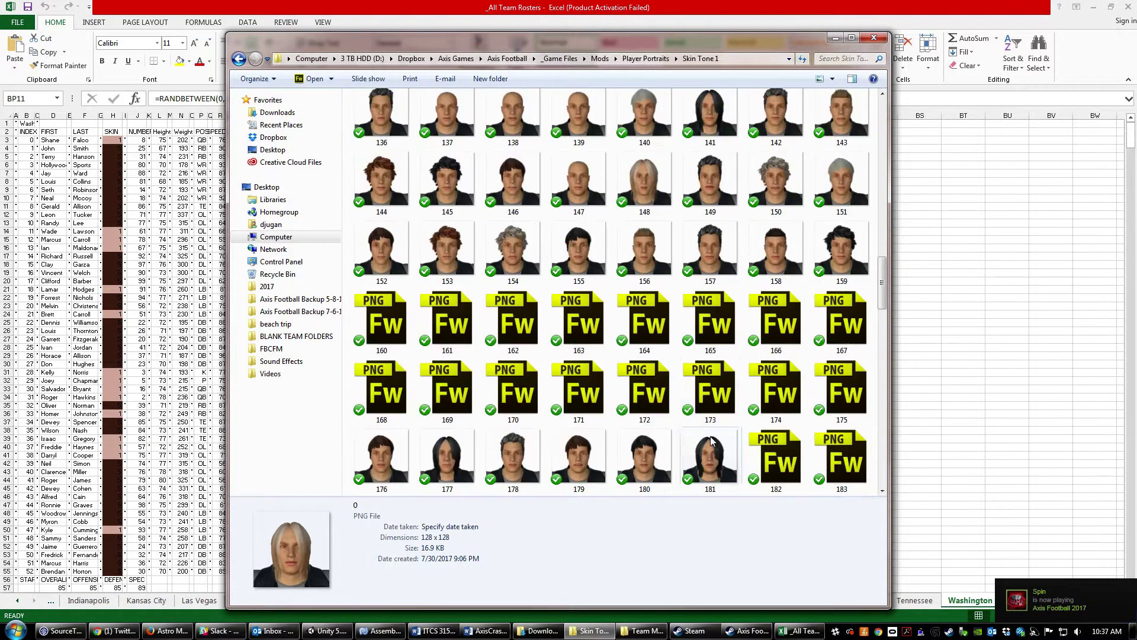
{"action": "scroll", "coordinate": [704, 424], "scroll_direction": "up", "scroll_amount": 15}
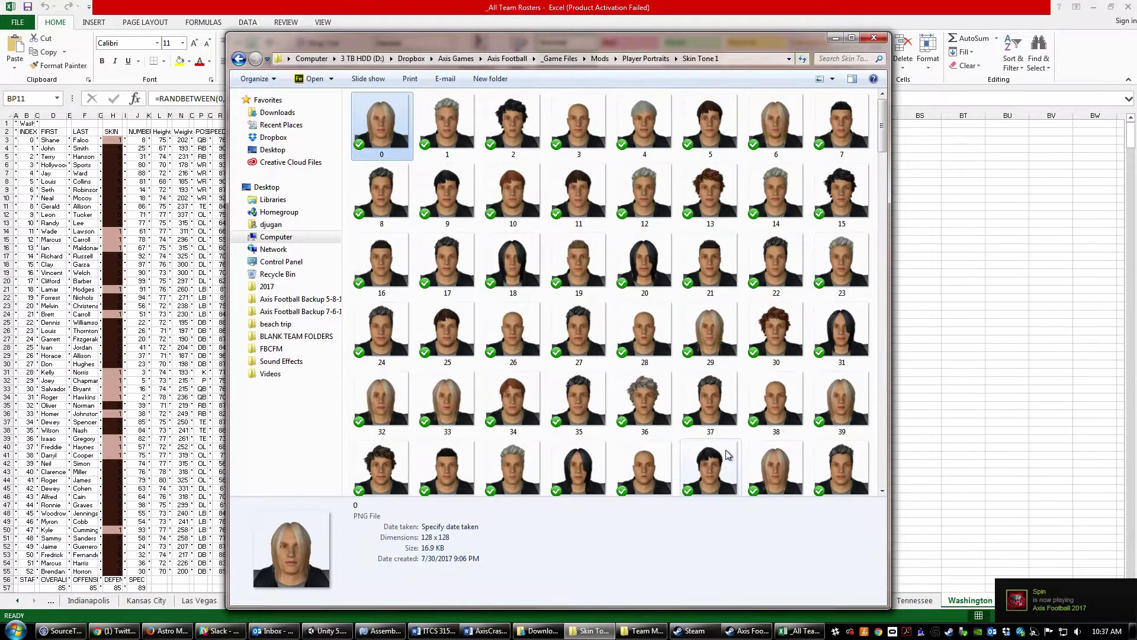
- Compare Washington's PORTRAIT cell BP3 with portrait 2, then recalculate the random PORTRAIT values
{"action": "left_click", "coordinate": [780, 10]}
{"action": "left_click", "coordinate": [792, 140]}
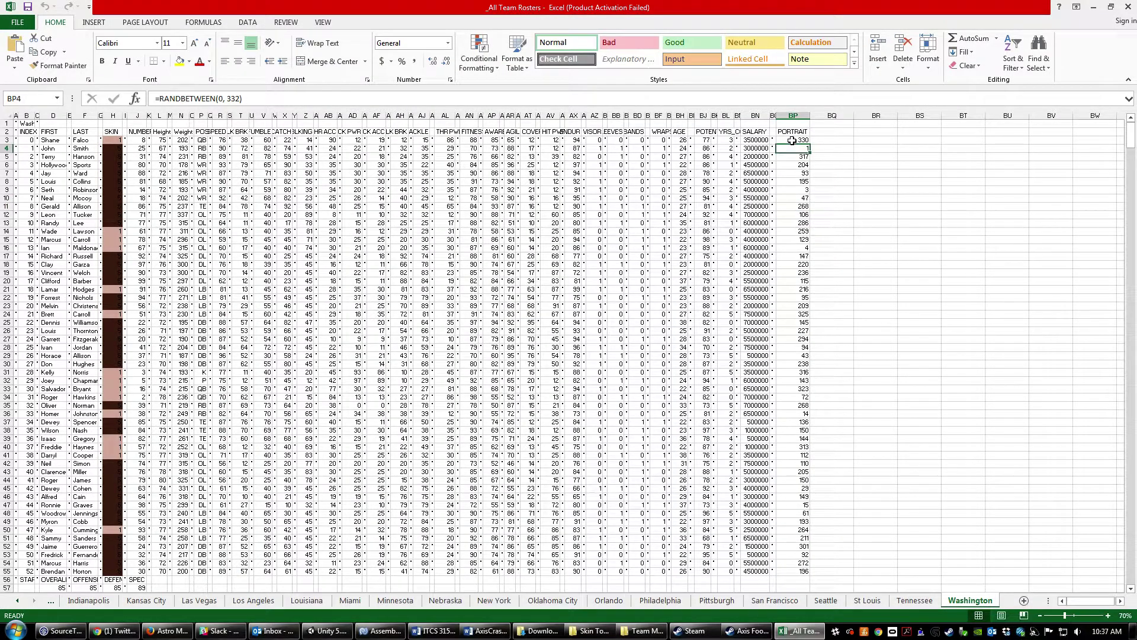
{"action": "left_click", "coordinate": [589, 630]}
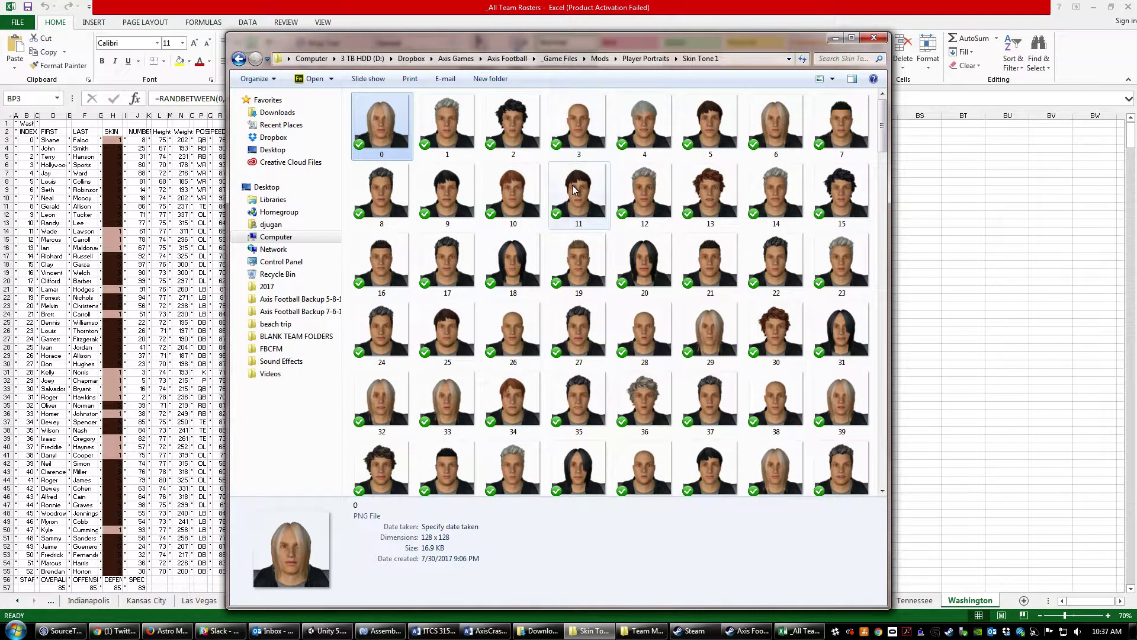
{"action": "left_click", "coordinate": [593, 19]}
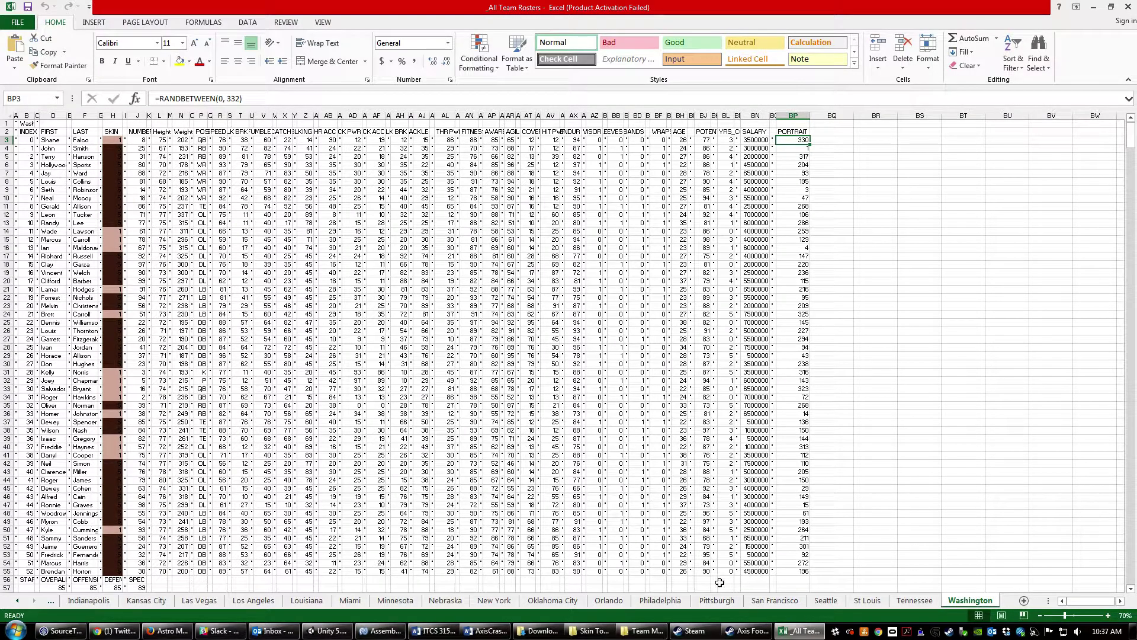
{"action": "left_click", "coordinate": [590, 630]}
{"action": "left_click", "coordinate": [507, 118]}
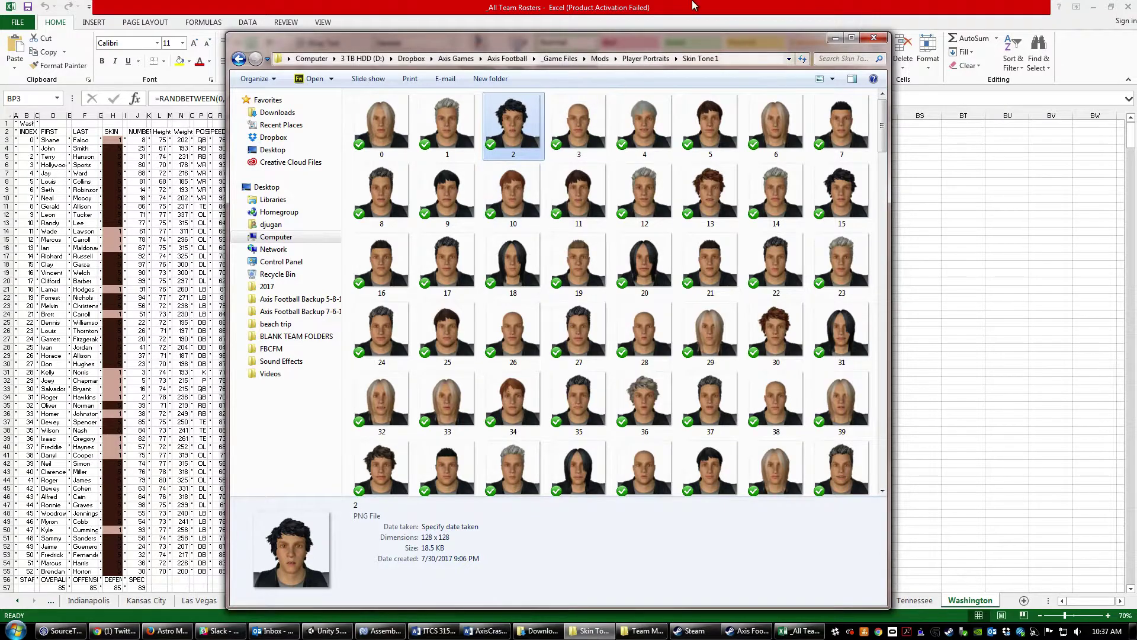
{"action": "left_click", "coordinate": [737, 15]}
{"action": "key", "text": "Return"}
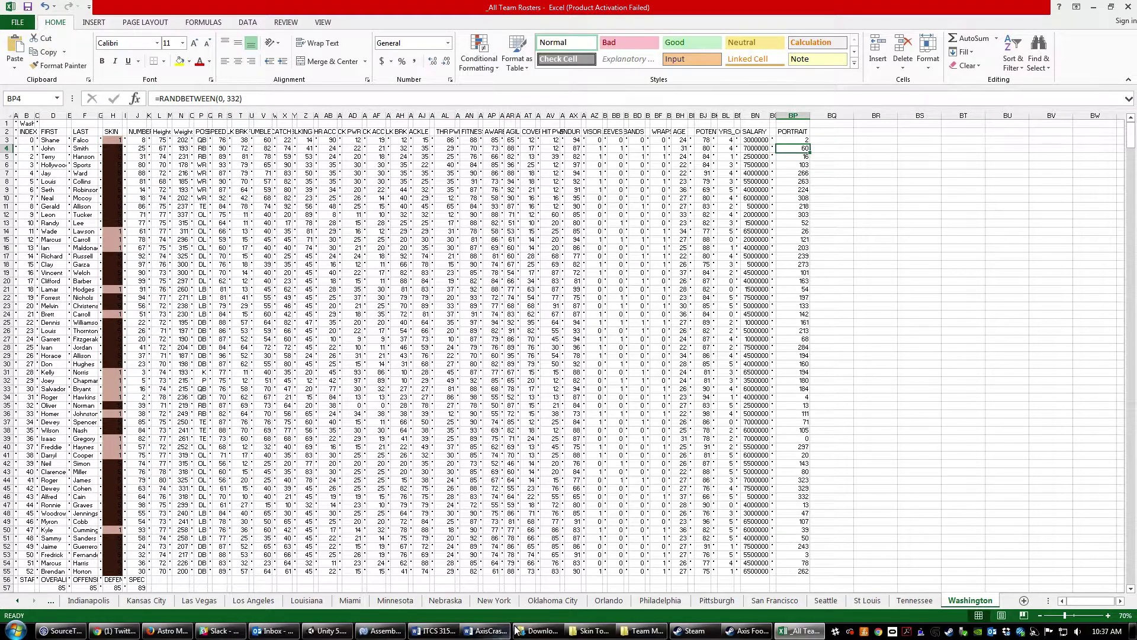
- Copy the entire Washington roster data range from Excel
{"action": "mouse_move", "coordinate": [636, 636]}
{"action": "left_click", "coordinate": [395, 198]}
{"action": "key", "text": "ctrl+a"}
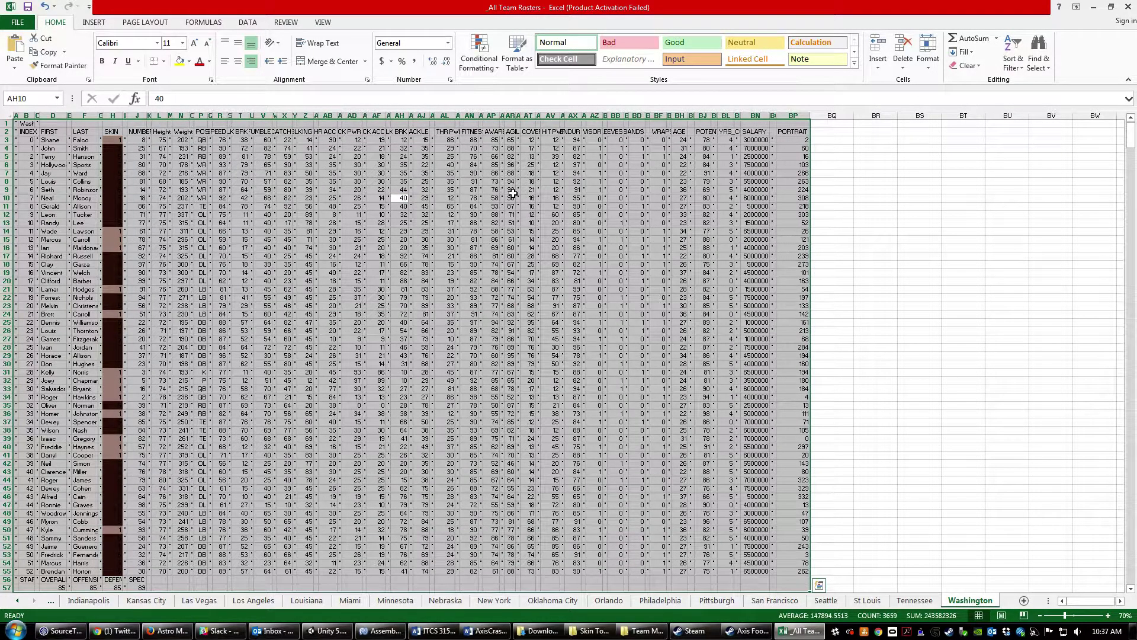
{"action": "key", "text": "ctrl+c"}
{"action": "key", "text": "alt+Tab"}
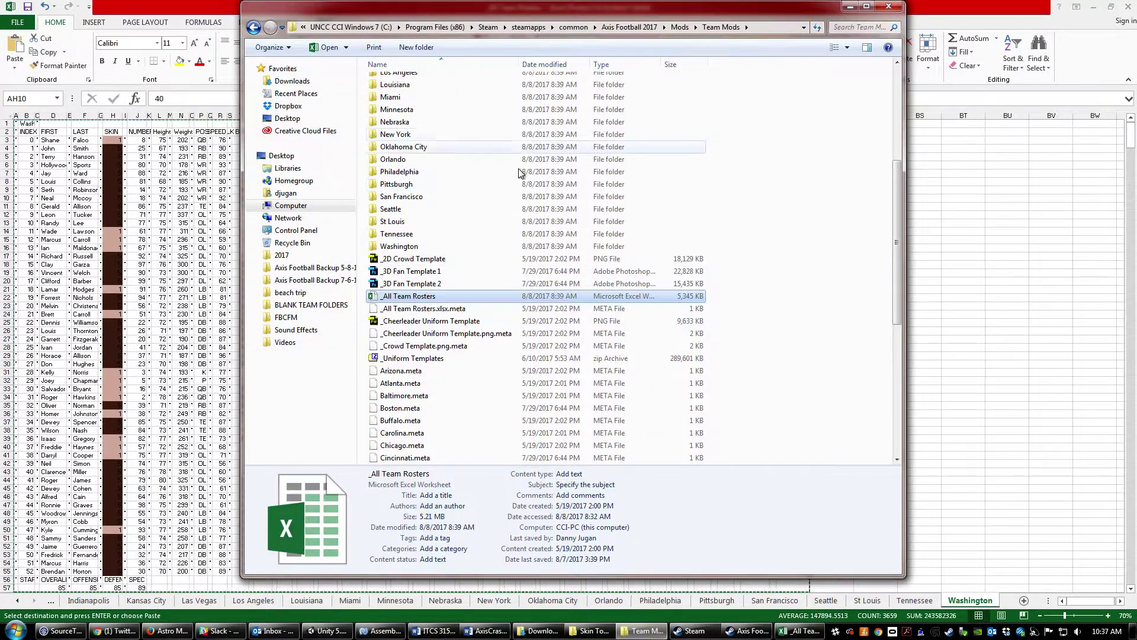
{"action": "scroll", "coordinate": [519, 172], "scroll_direction": "up", "scroll_amount": 6}
{"action": "key", "text": "alt+Tab"}
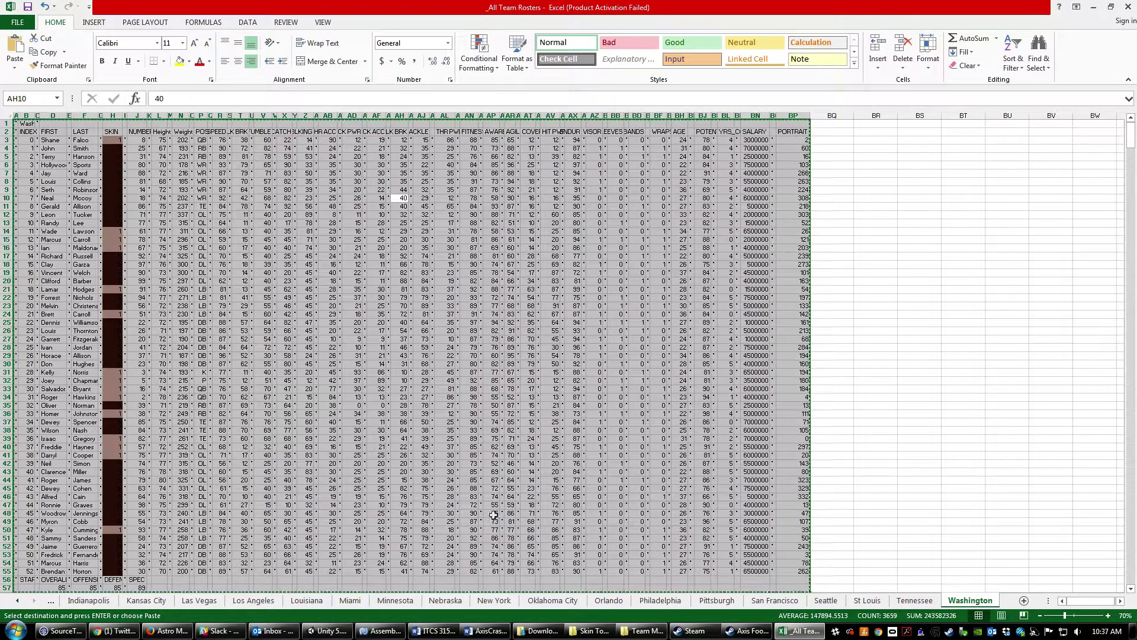
- Replace all text in Team Mods > Washington > roster.txt with the copied data
{"action": "left_click", "coordinate": [644, 634]}
{"action": "scroll", "coordinate": [419, 405], "scroll_direction": "down", "scroll_amount": 2}
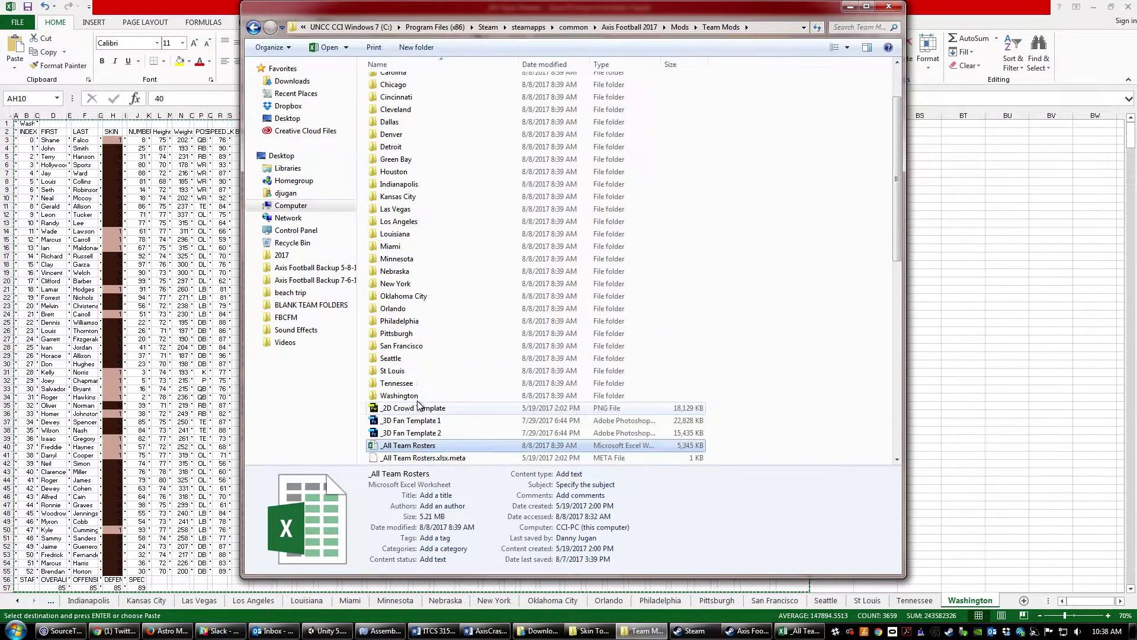
{"action": "double_click", "coordinate": [417, 395]}
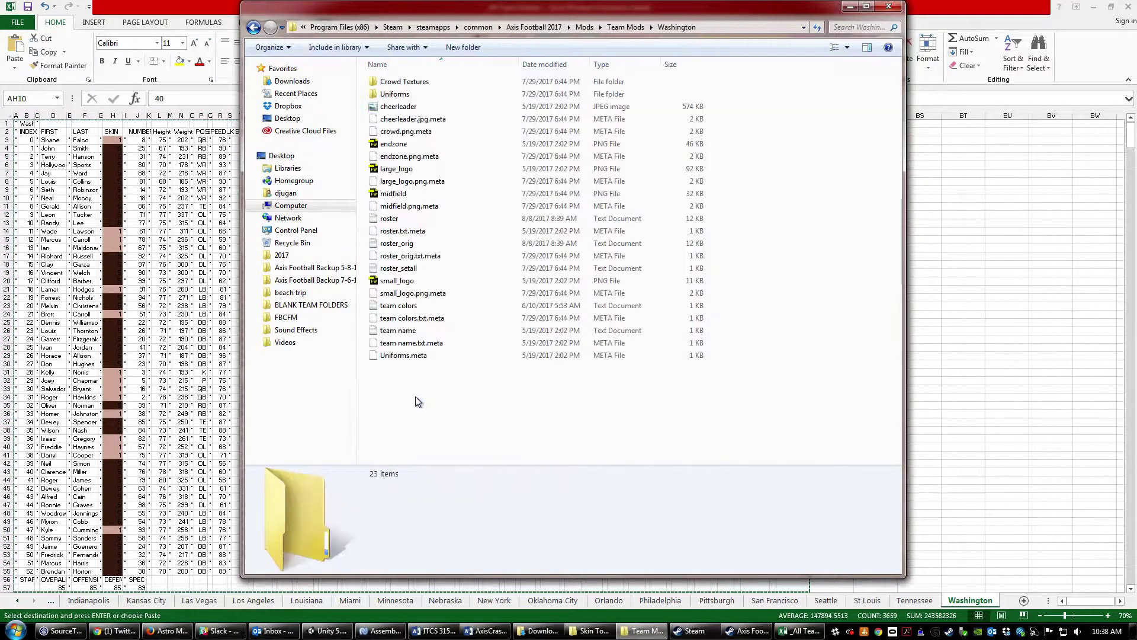
{"action": "double_click", "coordinate": [389, 219]}
{"action": "key", "text": "ctrl+a"}
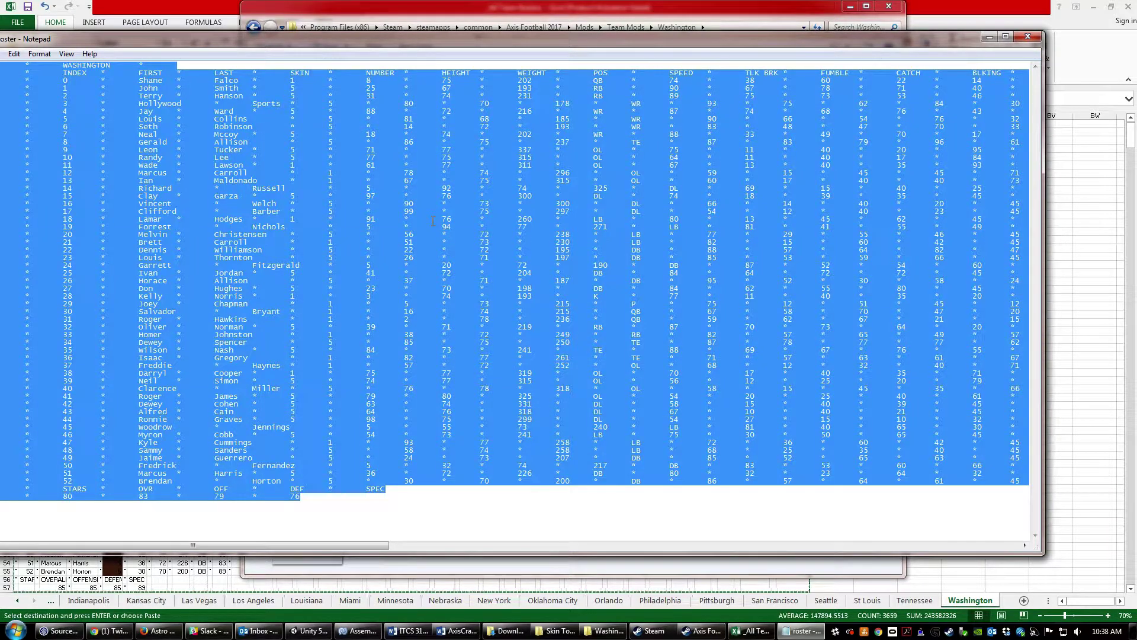
{"action": "key", "text": "ctrl+v"}
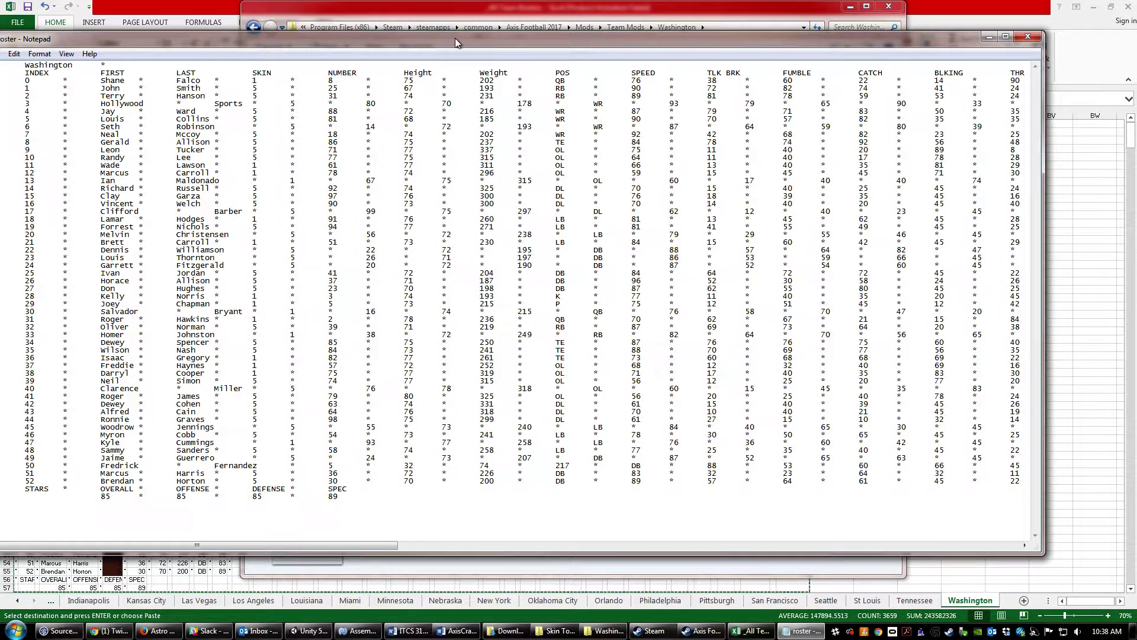
{"action": "left_click_drag", "start_coordinate": [455, 38], "coordinate": [514, 86]}
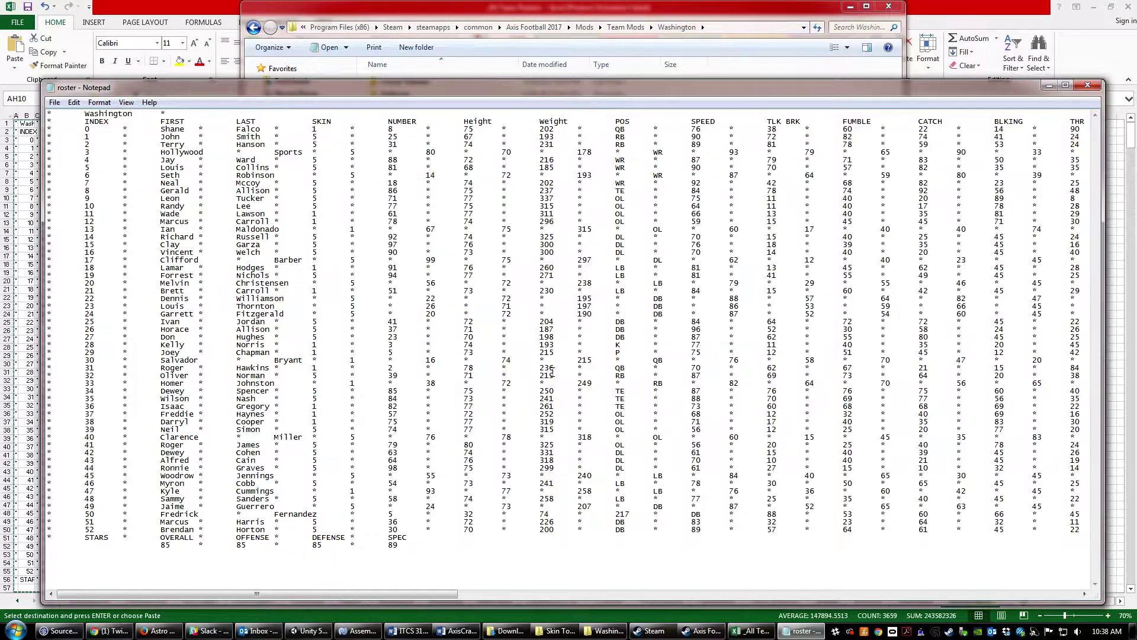
- Close Notepad without saving roster.txt, then close Excel without keeping the clipboard
{"action": "key", "text": "alt+Tab"}
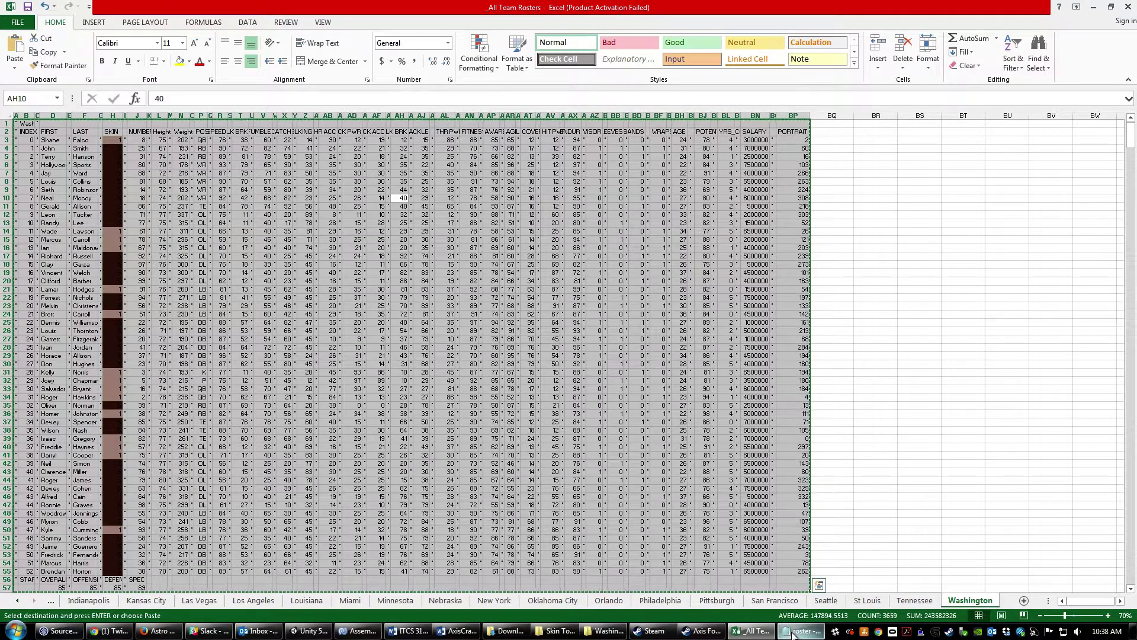
{"action": "right_click", "coordinate": [820, 628]}
{"action": "left_click", "coordinate": [782, 605]}
{"action": "left_click", "coordinate": [584, 336]}
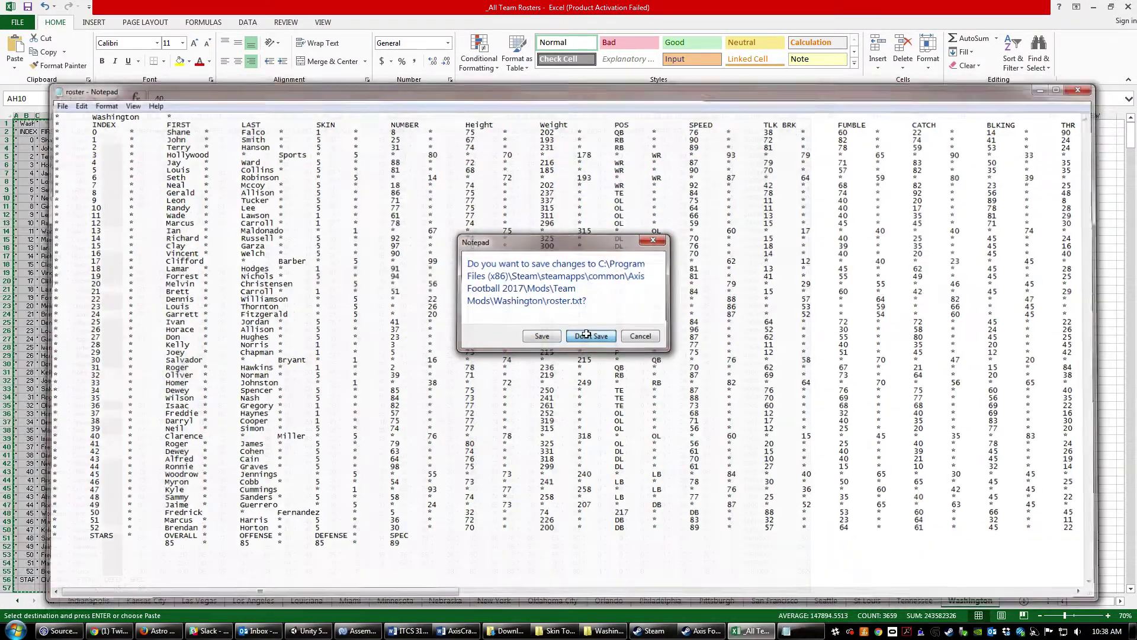
{"action": "left_click", "coordinate": [959, 189]}
{"action": "left_click", "coordinate": [1125, 8]}
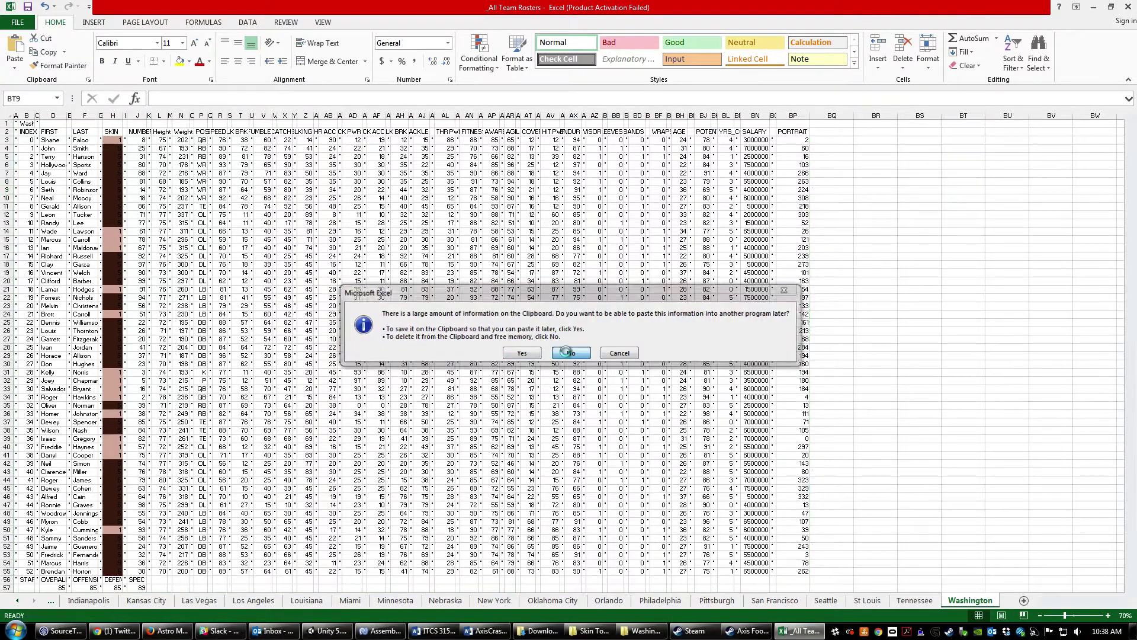
{"action": "left_click", "coordinate": [570, 352]}
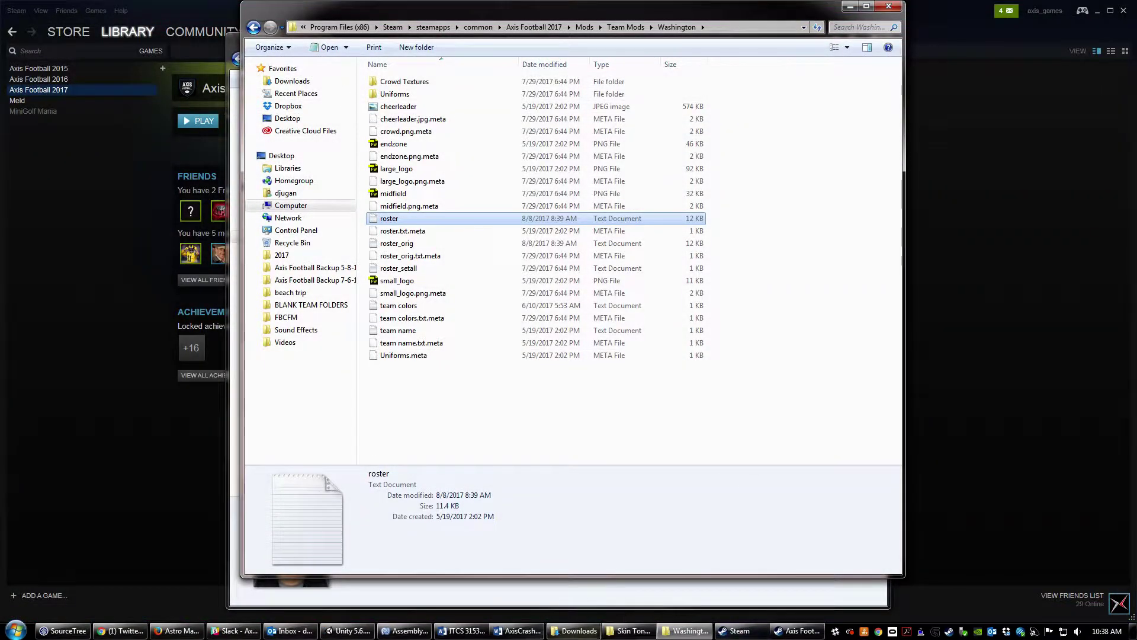
- Start the game past the title screen and open Customize > Player Editor in Unity
{"action": "left_click", "coordinate": [349, 630]}
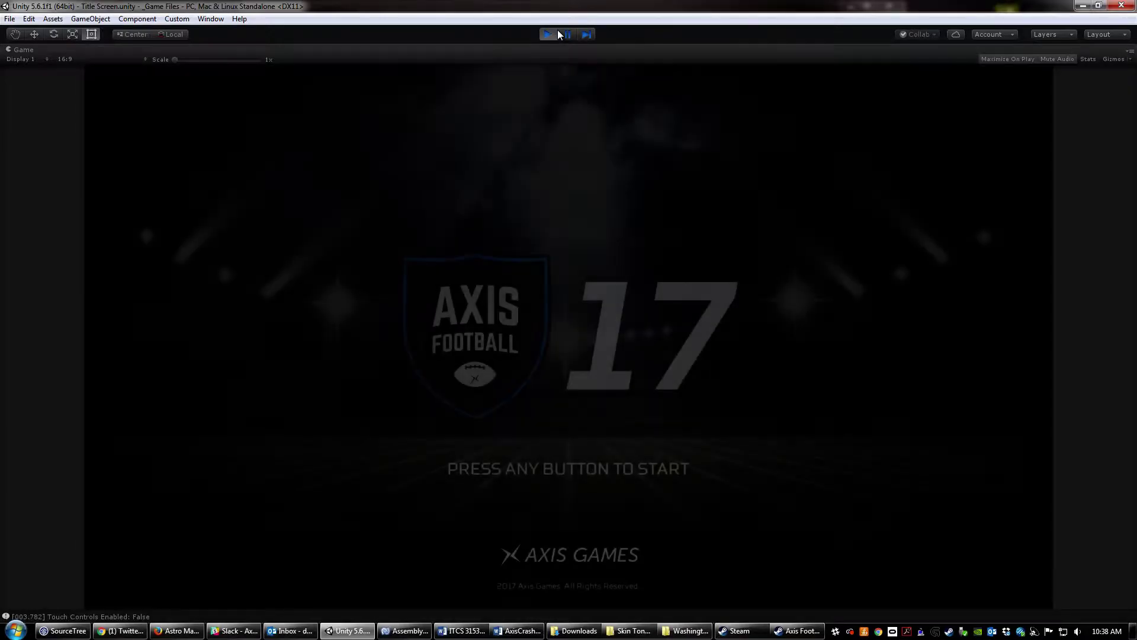
{"action": "left_click", "coordinate": [552, 321]}
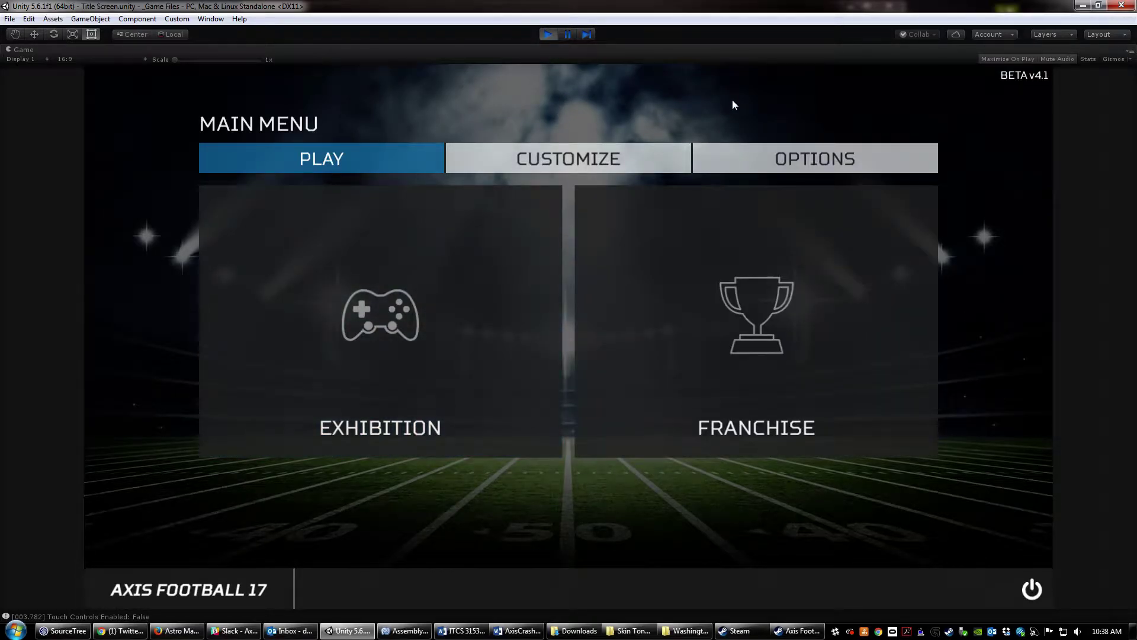
{"action": "left_click", "coordinate": [627, 152]}
{"action": "left_click", "coordinate": [691, 303]}
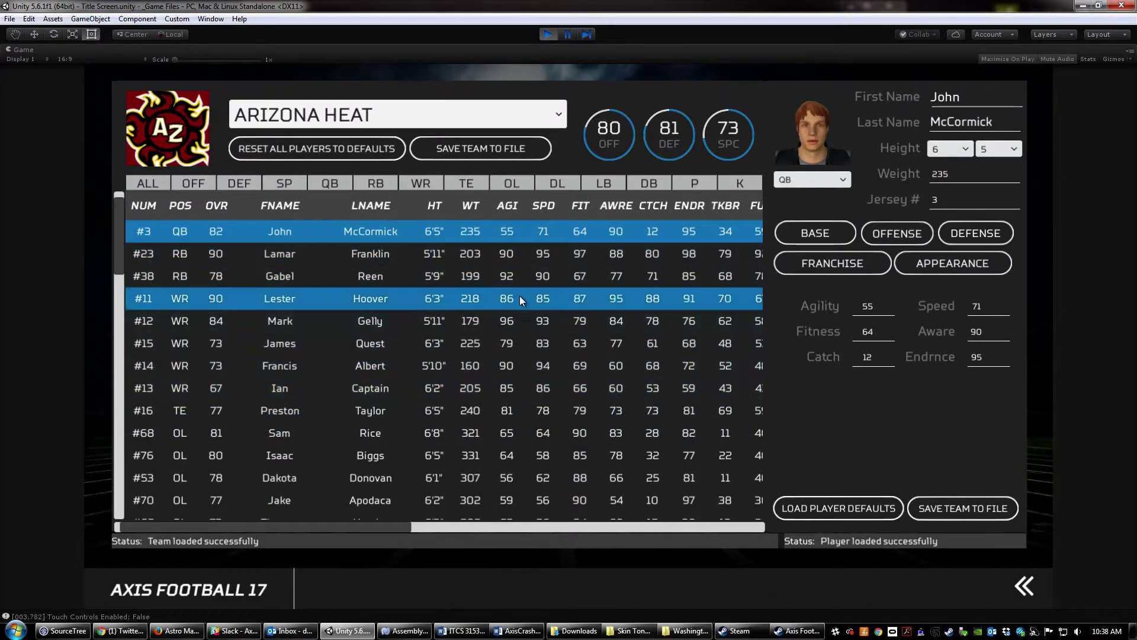
- Load the Buffalo Indians roster, filter to running backs, and select Tommy Burgess (#25)
{"action": "left_click", "coordinate": [689, 630]}
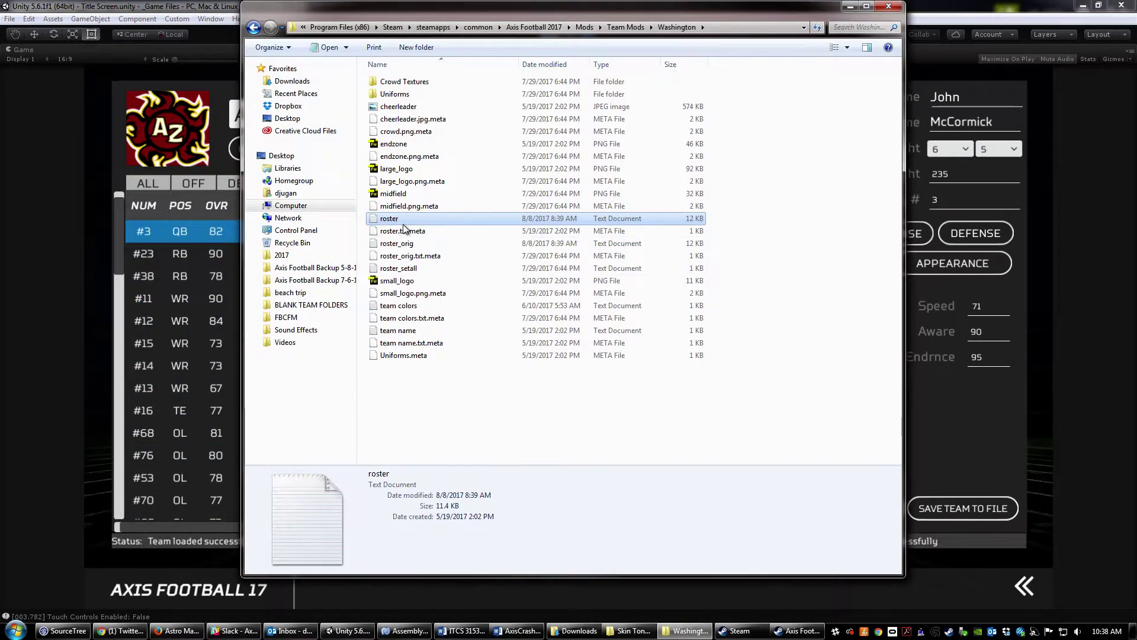
{"action": "left_click", "coordinate": [922, 6]}
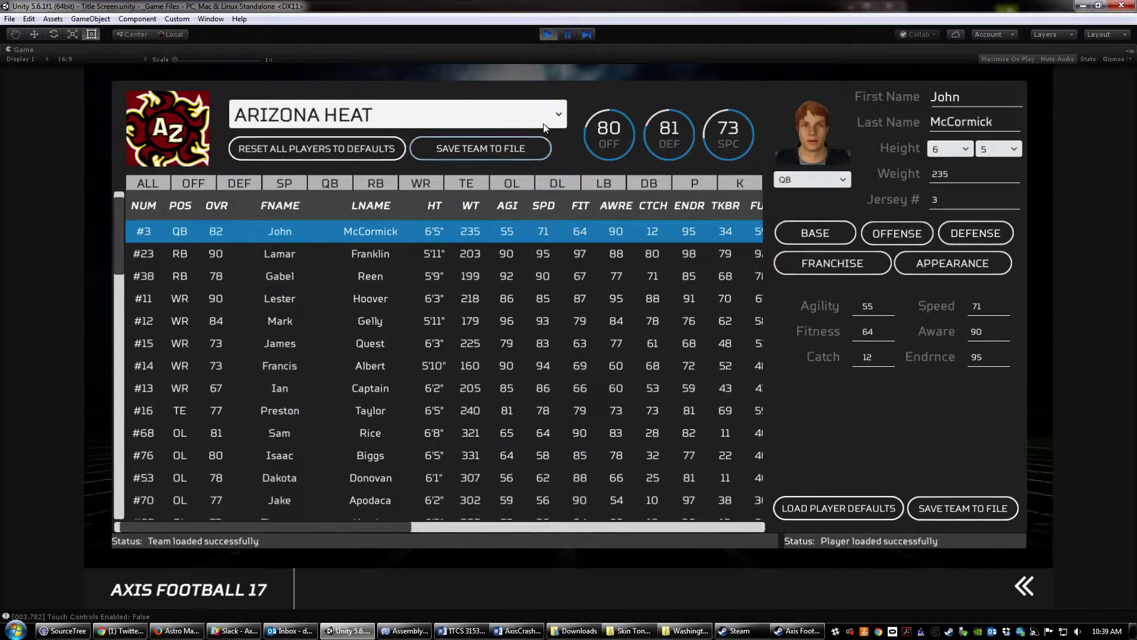
{"action": "left_click", "coordinate": [558, 110]}
{"action": "left_click", "coordinate": [454, 187]}
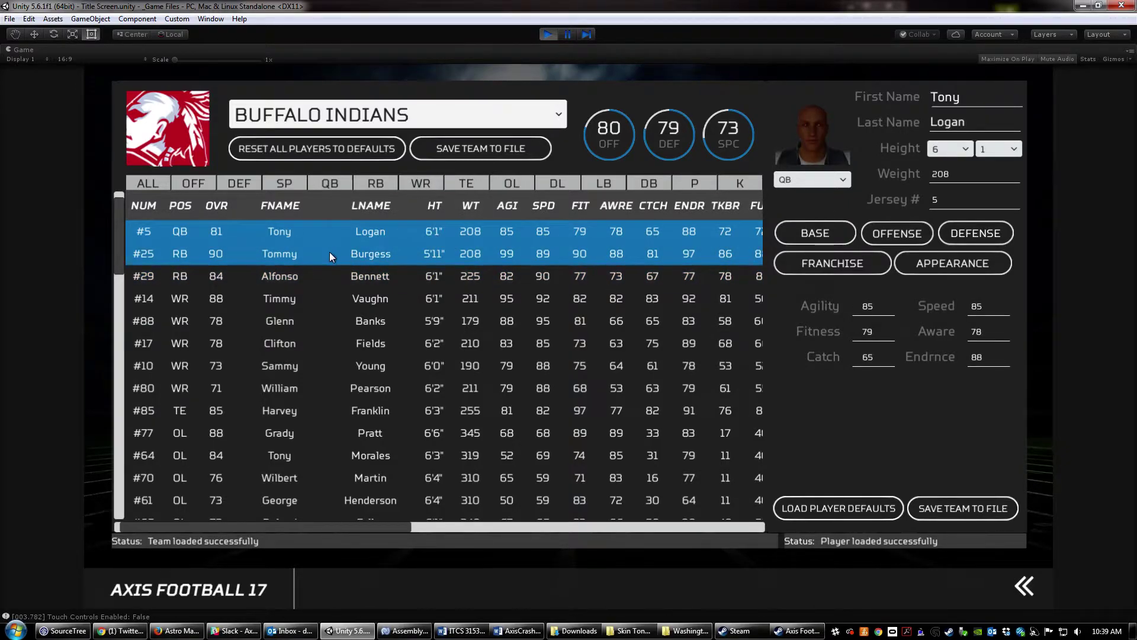
{"action": "left_click", "coordinate": [379, 183]}
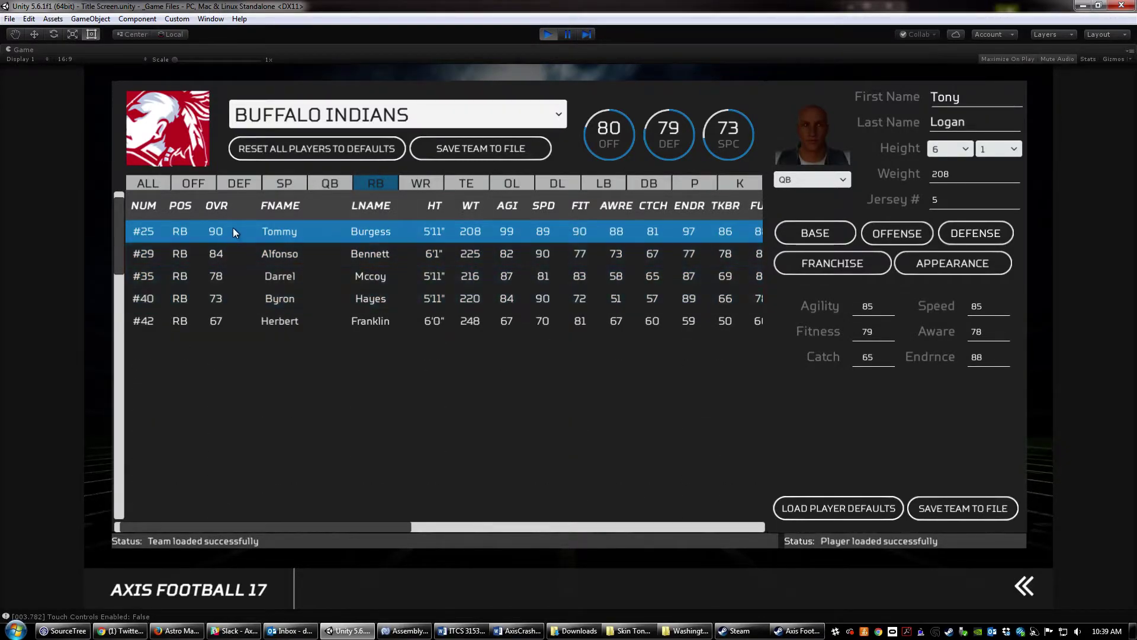
{"action": "left_click", "coordinate": [340, 231]}
- Start raising Tommy Burgess's portrait number in his appearance settings
{"action": "left_click", "coordinate": [918, 266]}
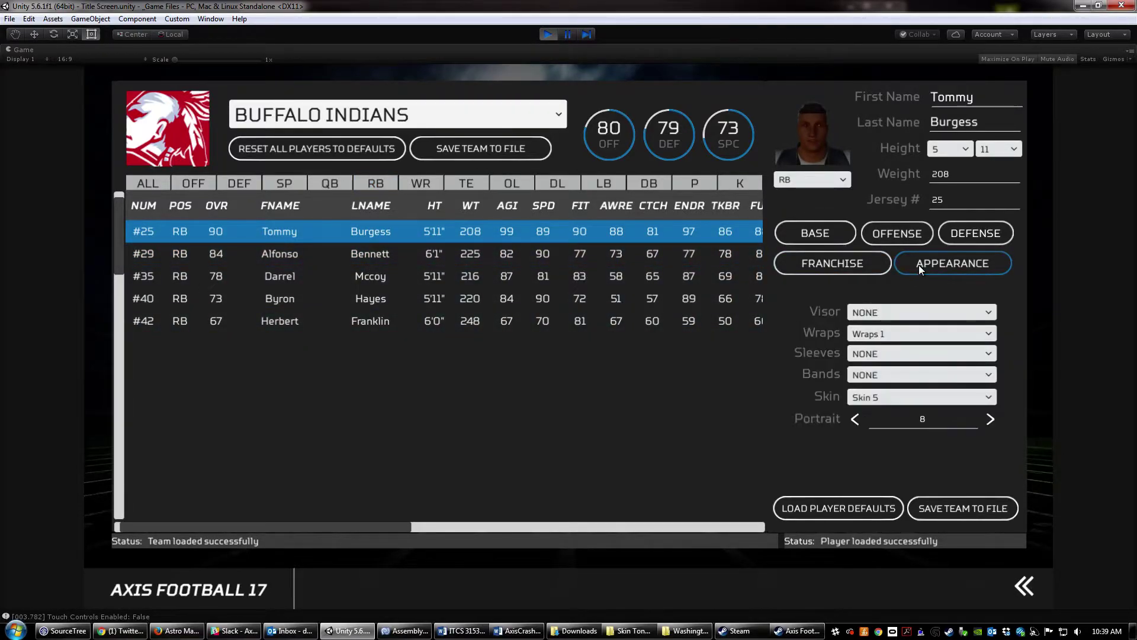
{"action": "left_click", "coordinate": [988, 419]}
{"action": "left_click", "coordinate": [991, 421]}
{"action": "left_click", "coordinate": [991, 421]}
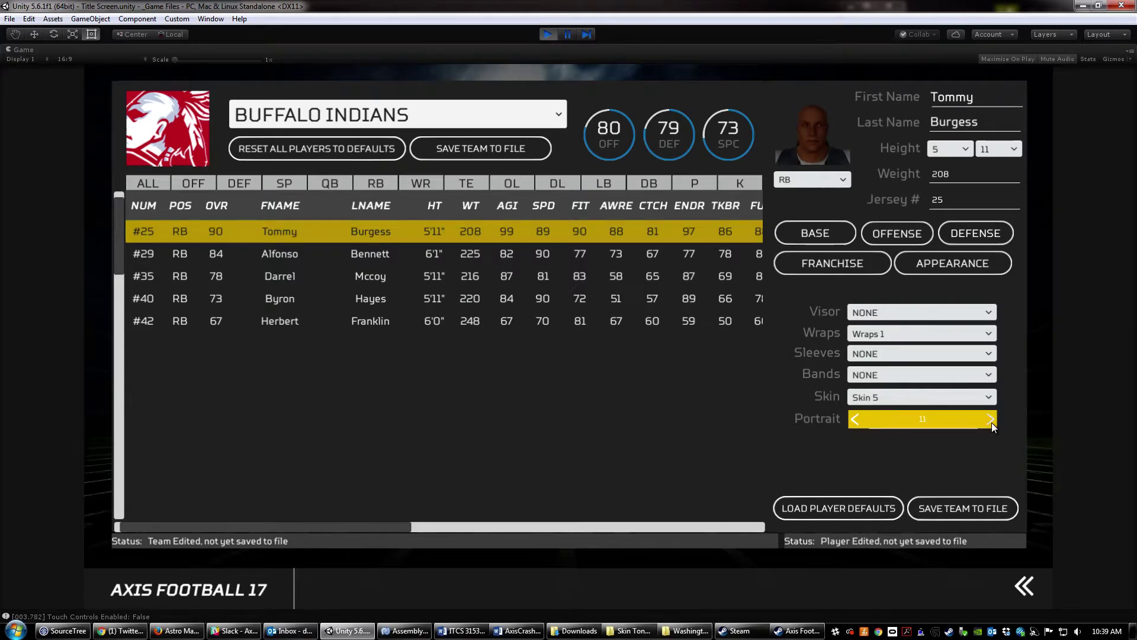
{"action": "triple_click", "coordinate": [991, 419]}
{"action": "triple_click", "coordinate": [990, 419]}
{"action": "triple_click", "coordinate": [990, 419]}
{"action": "double_click", "coordinate": [990, 419]}
- Set his skin to Skin 1 and raise the portrait number to 35
{"action": "left_click", "coordinate": [875, 397]}
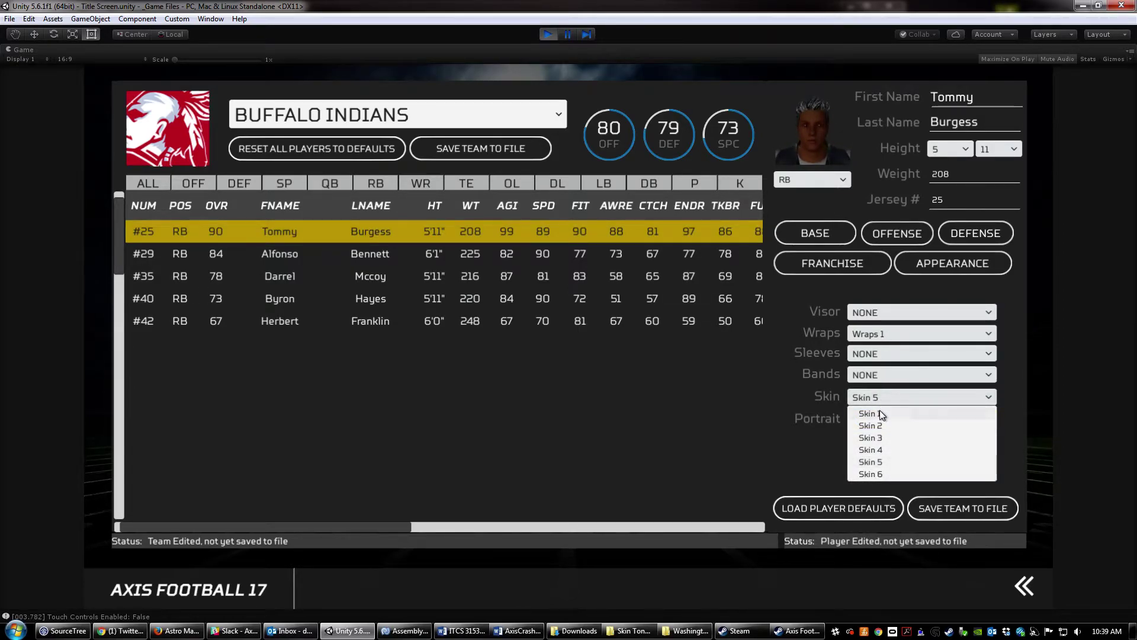
{"action": "left_click", "coordinate": [881, 410]}
{"action": "left_click", "coordinate": [993, 418]}
{"action": "triple_click", "coordinate": [993, 418]}
{"action": "triple_click", "coordinate": [993, 418]}
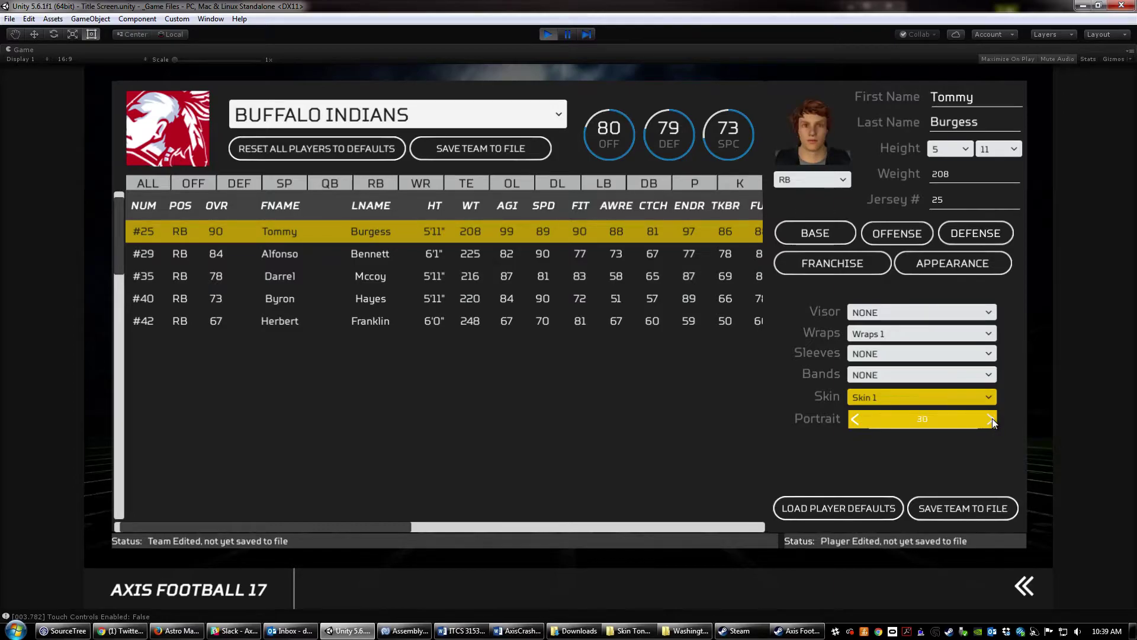
{"action": "double_click", "coordinate": [991, 419]}
{"action": "left_click", "coordinate": [990, 418]}
{"action": "left_click", "coordinate": [986, 420]}
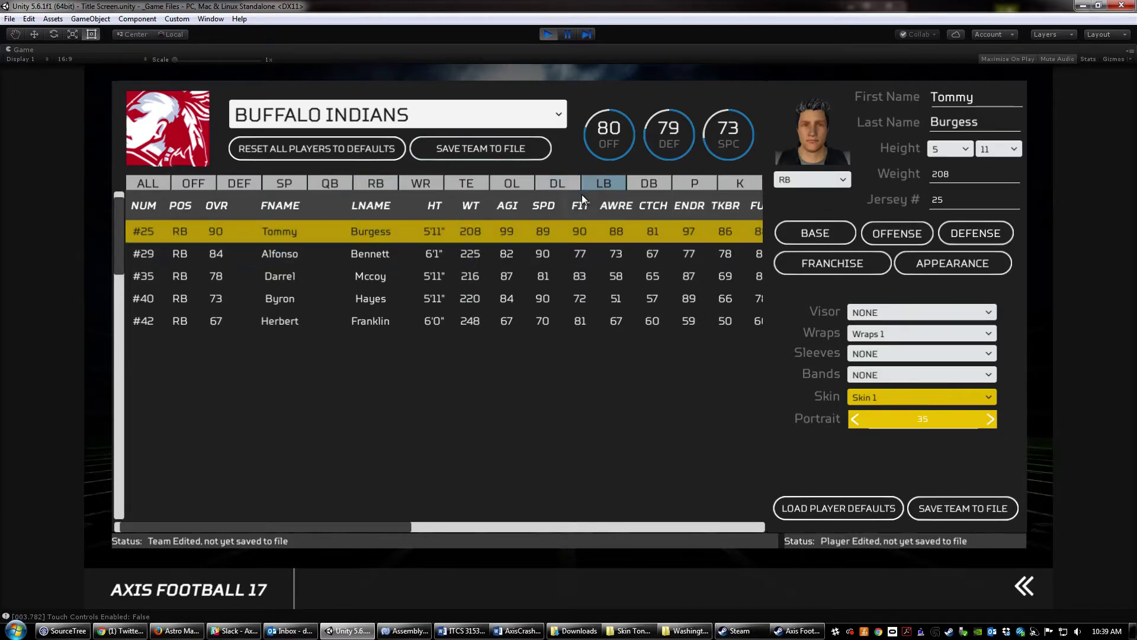
- Review Tommy Burgess's Offense, Defense and Base rating panels
{"action": "left_click", "coordinate": [898, 231]}
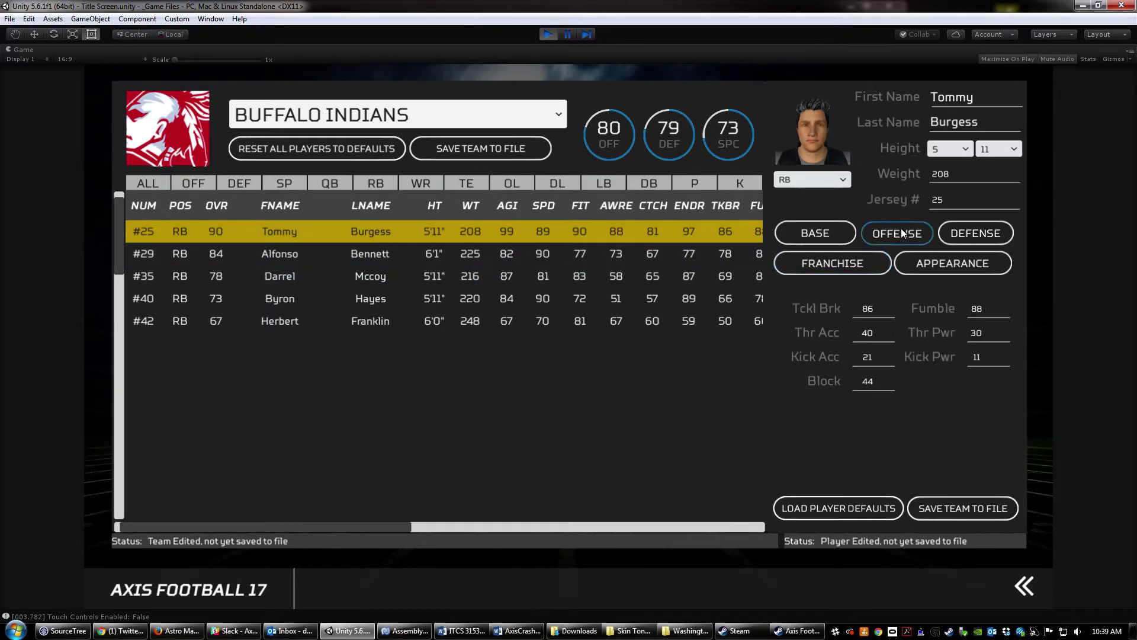
{"action": "left_click", "coordinate": [979, 233]}
{"action": "left_click", "coordinate": [893, 262]}
{"action": "left_click", "coordinate": [829, 242]}
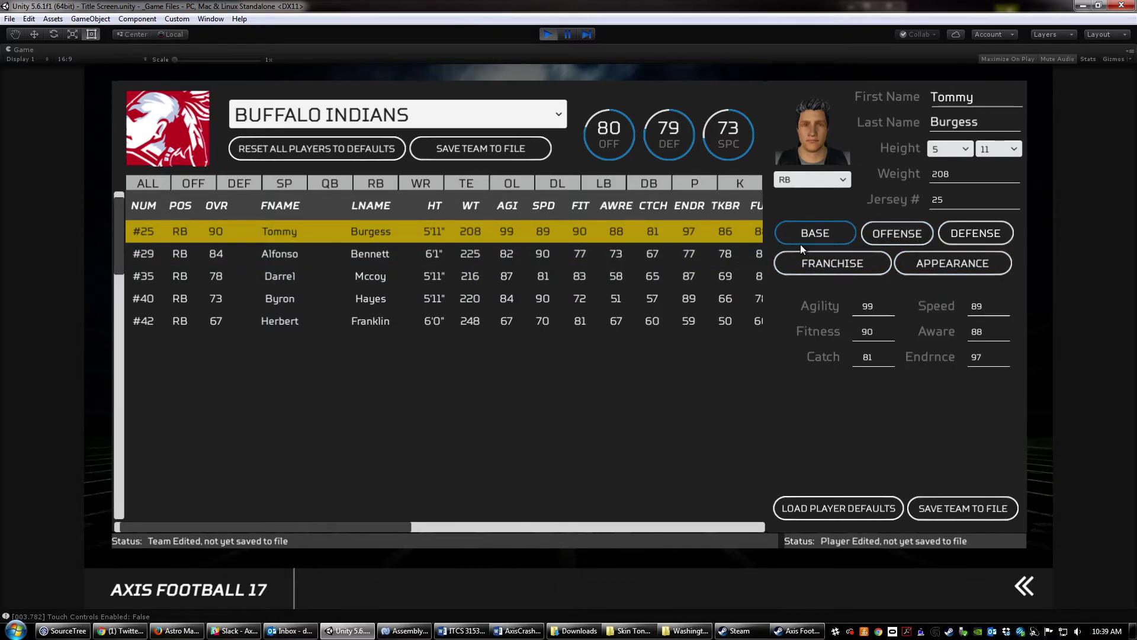